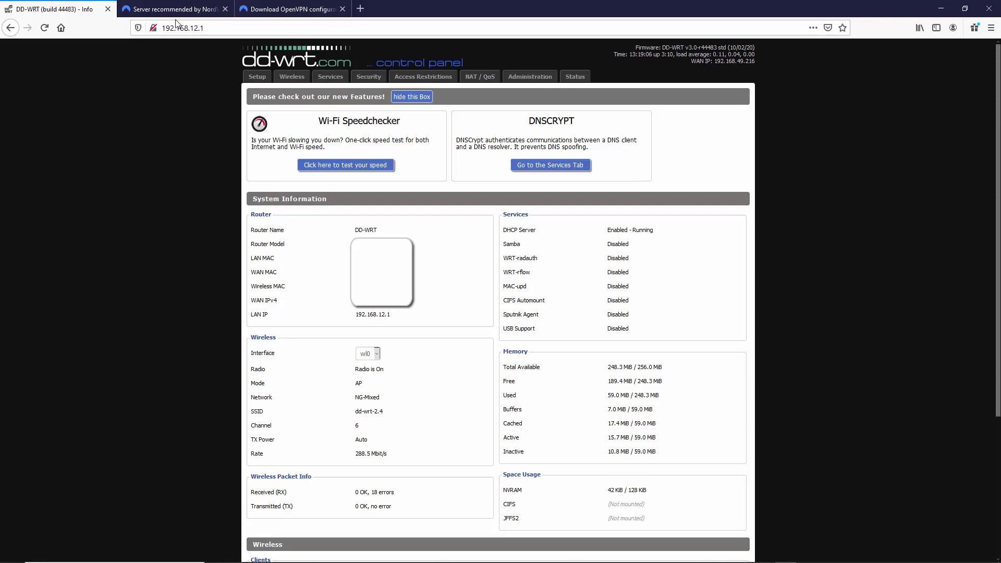
# - Open the router's VPN service settings and find the OpenVPN client's Server IP/Name and Additional Config fields
pyautogui.click(258, 77)
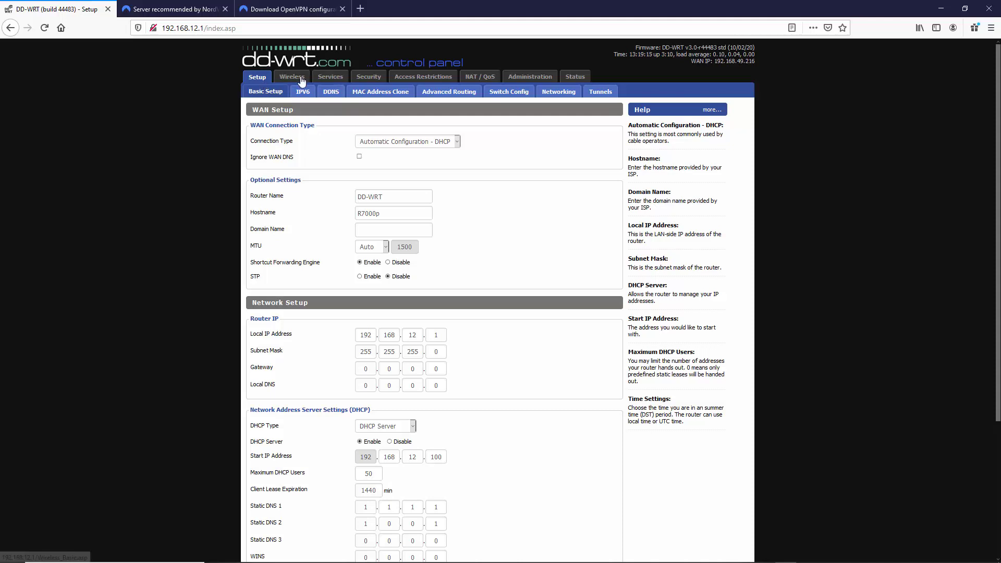
pyautogui.click(330, 78)
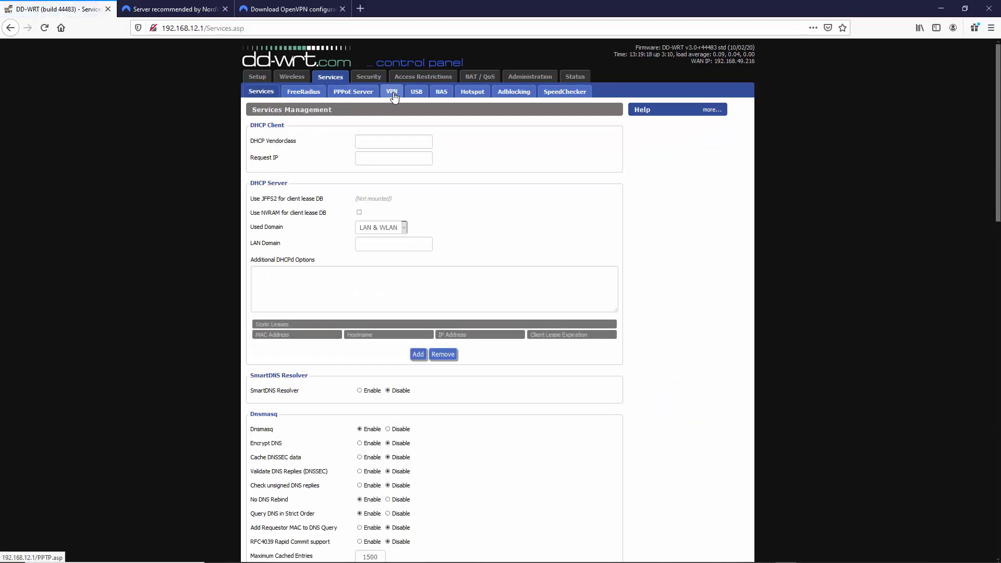
pyautogui.click(391, 92)
pyautogui.press('Tab')
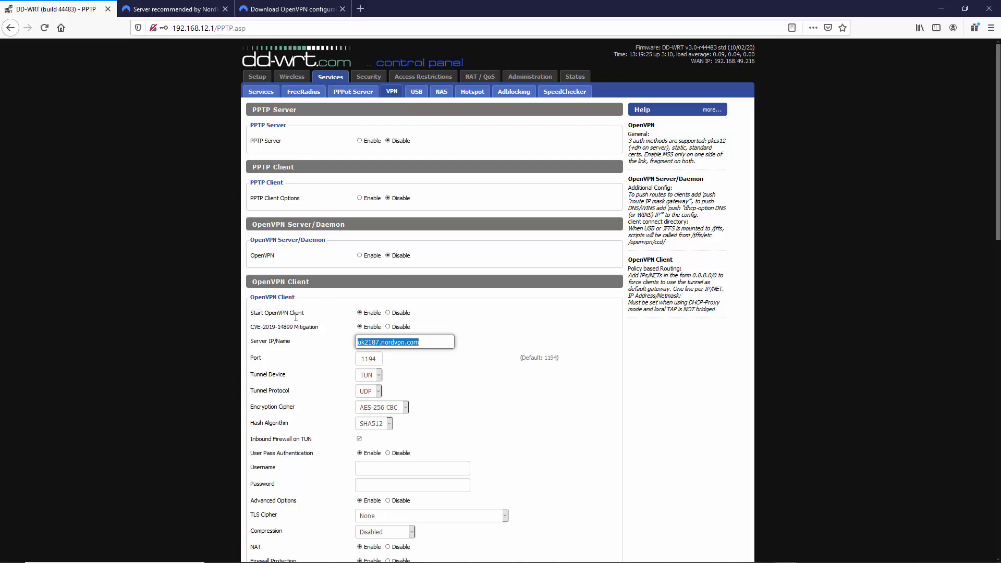
pyautogui.click(433, 339)
pyautogui.moveTo(992, 145); pyautogui.dragTo(992, 338)
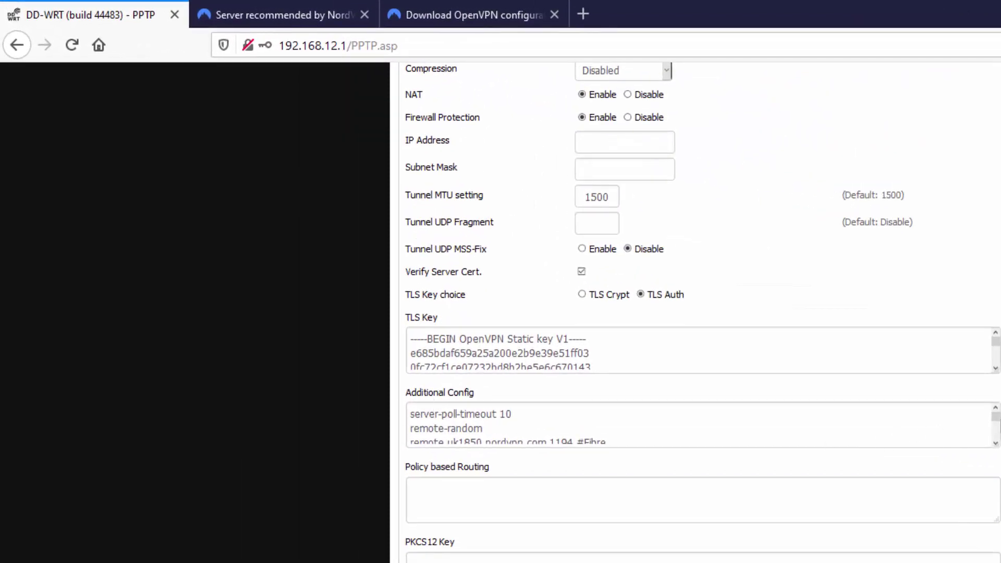
pyautogui.moveTo(996, 416)
pyautogui.mouseDown()
pyautogui.moveTo(996, 435)
pyautogui.moveTo(996, 415)
pyautogui.mouseUp()
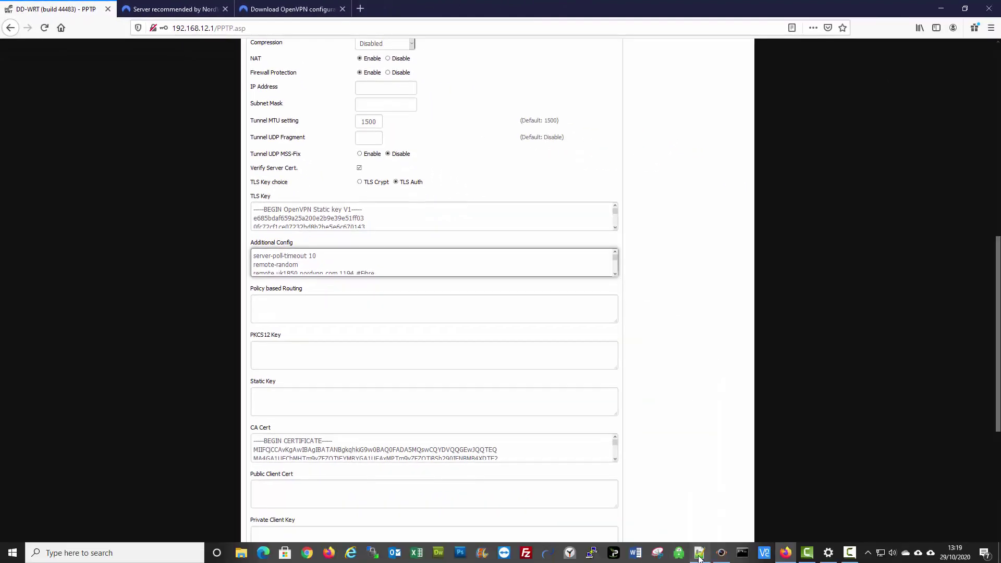
# - In Notepad++, copy the multiple-server block from server-poll-timeout 10 to reneg-sec 0, then select the text in the router's Additional Config
pyautogui.click(698, 554)
pyautogui.click(225, 156)
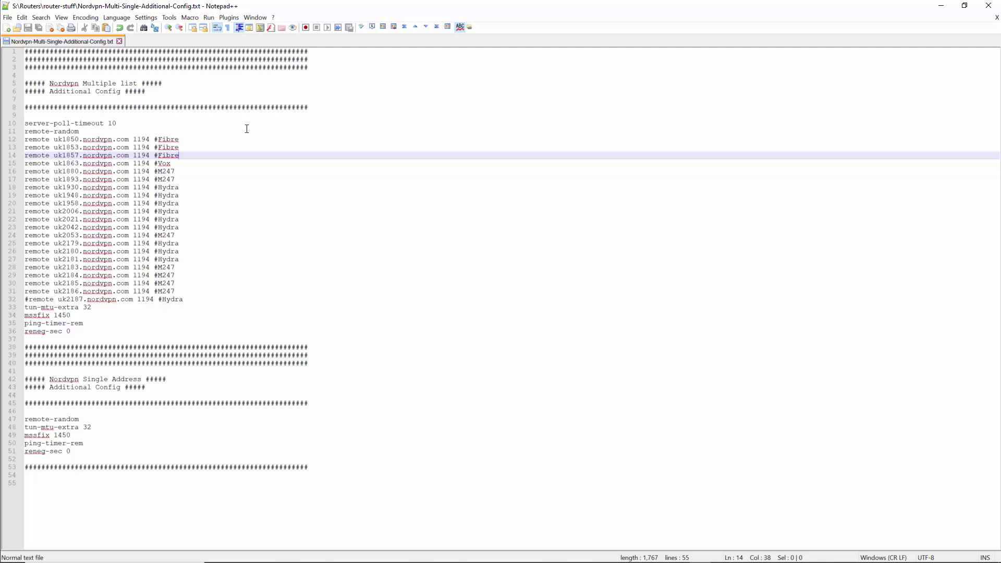
pyautogui.moveTo(27, 123); pyautogui.dragTo(72, 332)
pyautogui.rightClick(101, 238)
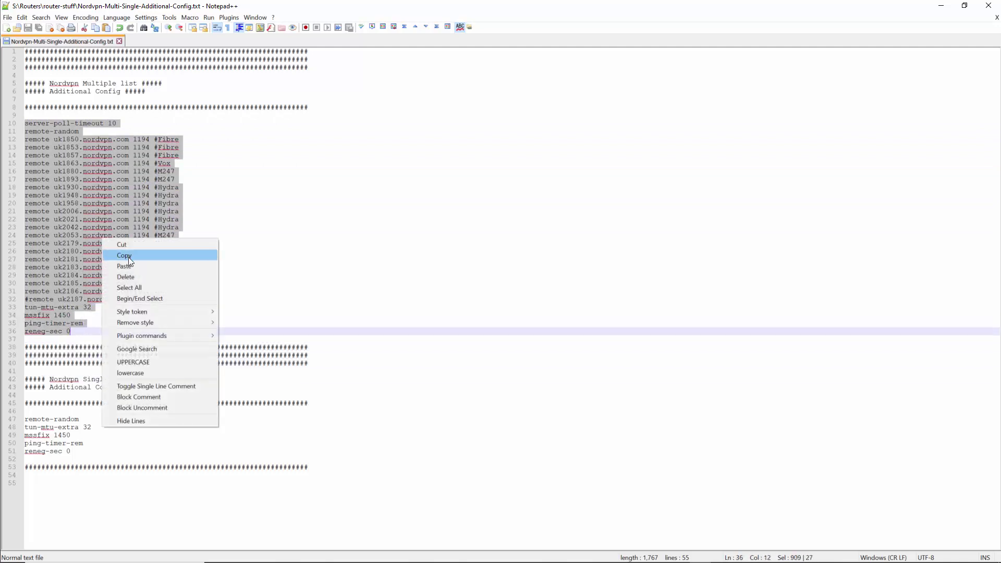
pyautogui.click(128, 258)
pyautogui.click(957, 11)
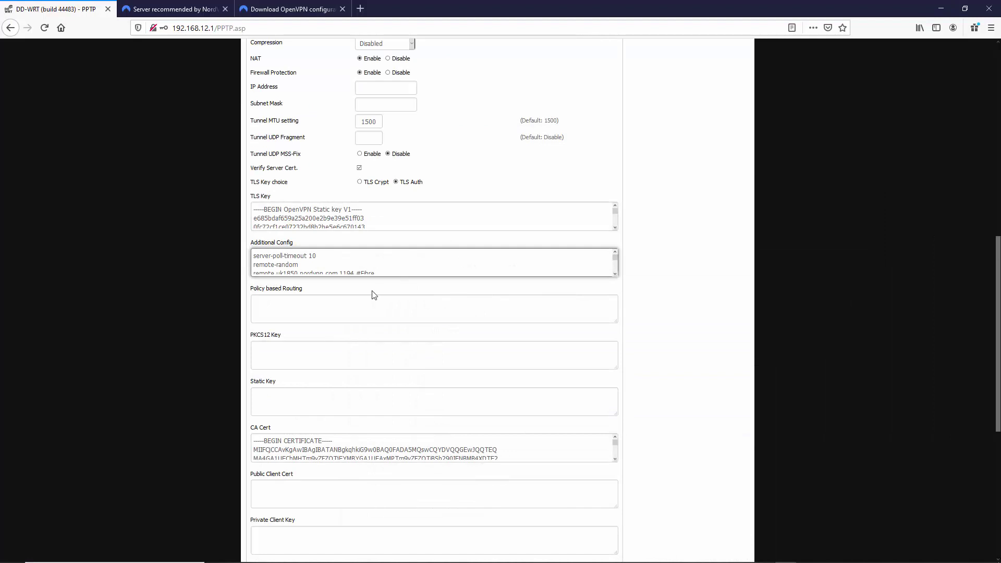
pyautogui.moveTo(254, 256); pyautogui.dragTo(420, 282)
pyautogui.click(644, 269)
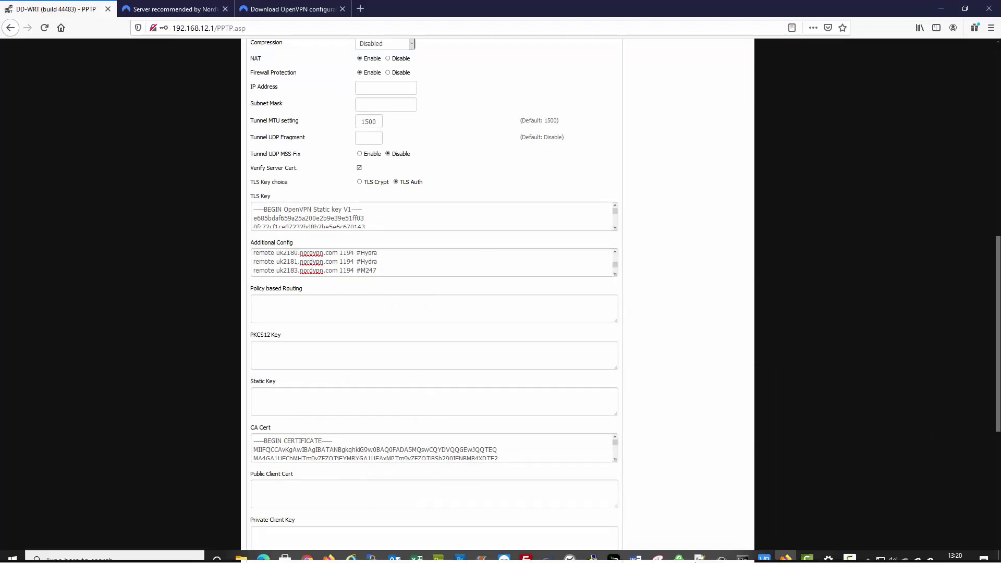
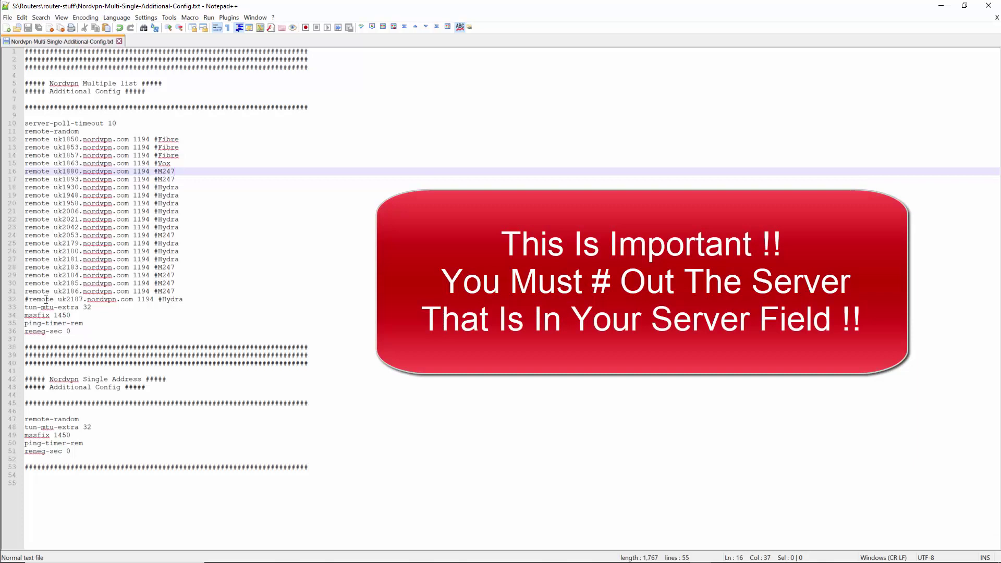
# - Compare the commented-out uk2187.nordvpn.com line in the Notepad++ config file with the router's OpenVPN Server IP/Name field
pyautogui.click(24, 299)
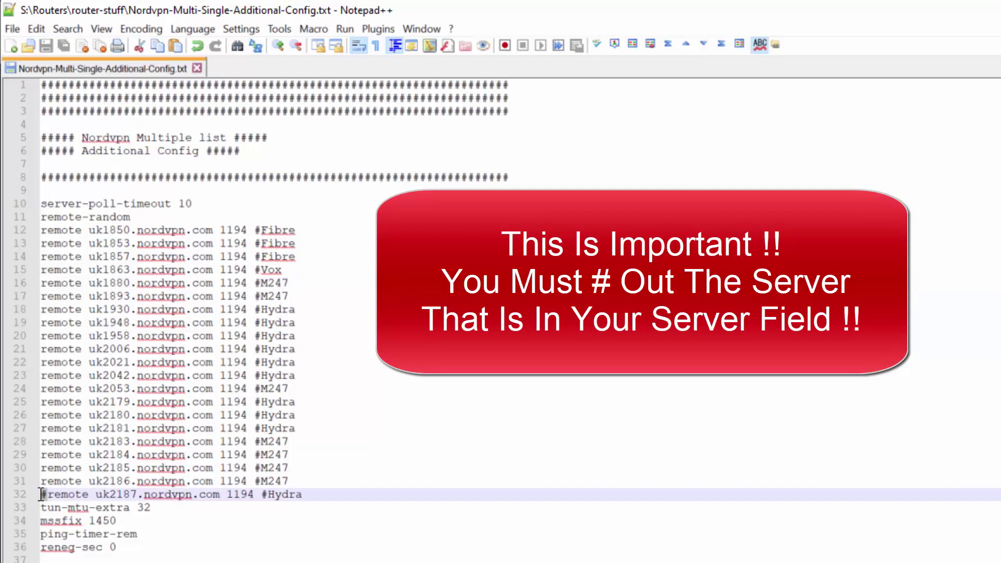
pyautogui.click(160, 509)
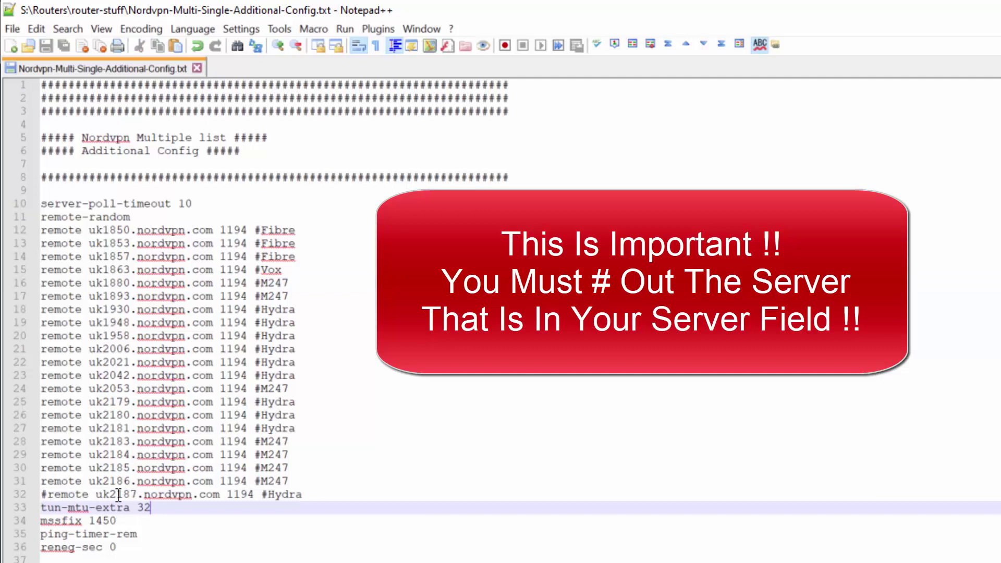
pyautogui.moveTo(220, 495); pyautogui.dragTo(95, 493)
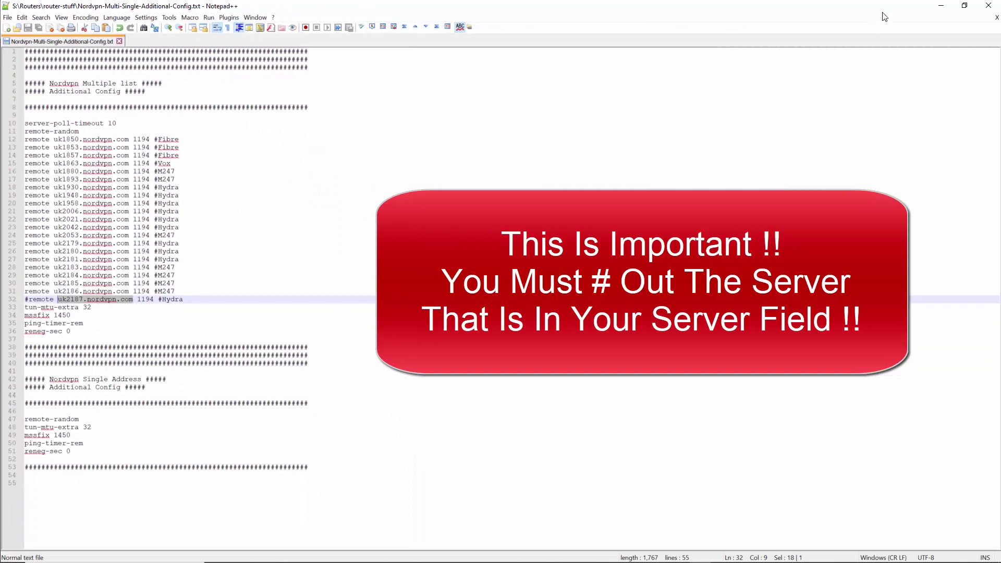
pyautogui.click(941, 6)
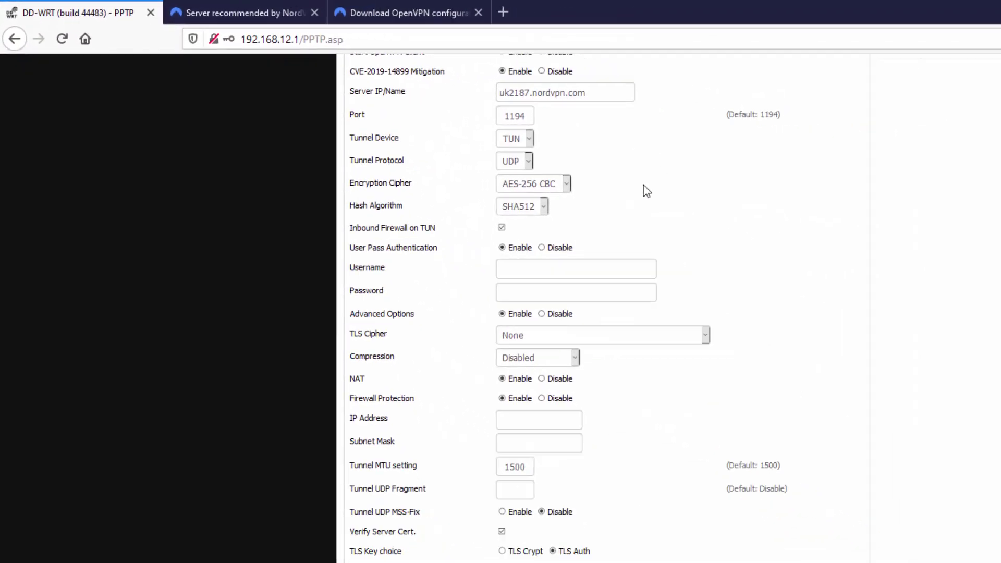
pyautogui.scroll(-6, 646, 191)
pyautogui.scroll(3, 589, 344)
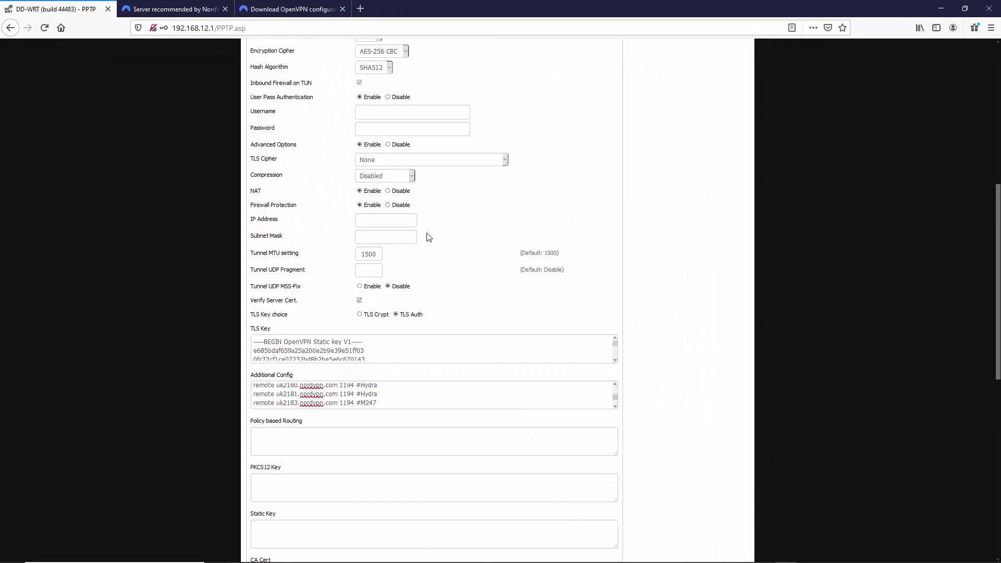
pyautogui.scroll(1, 429, 237)
pyautogui.scroll(2, 420, 118)
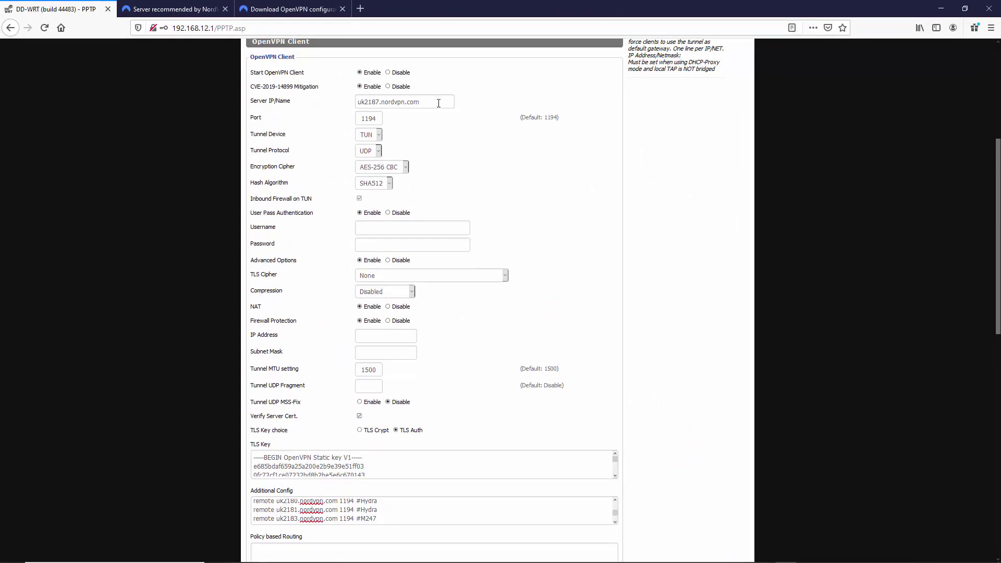
pyautogui.click(700, 552)
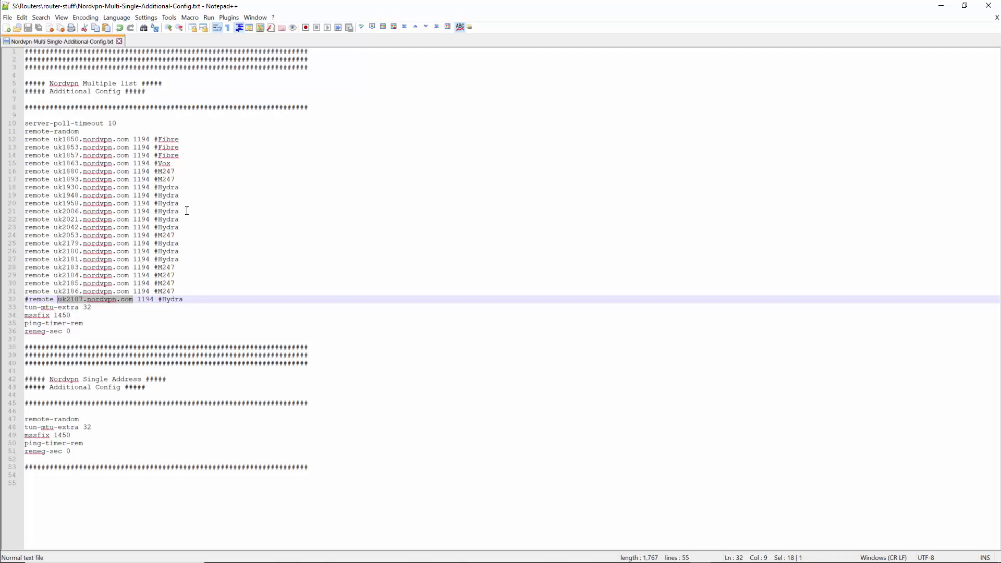
pyautogui.click(941, 6)
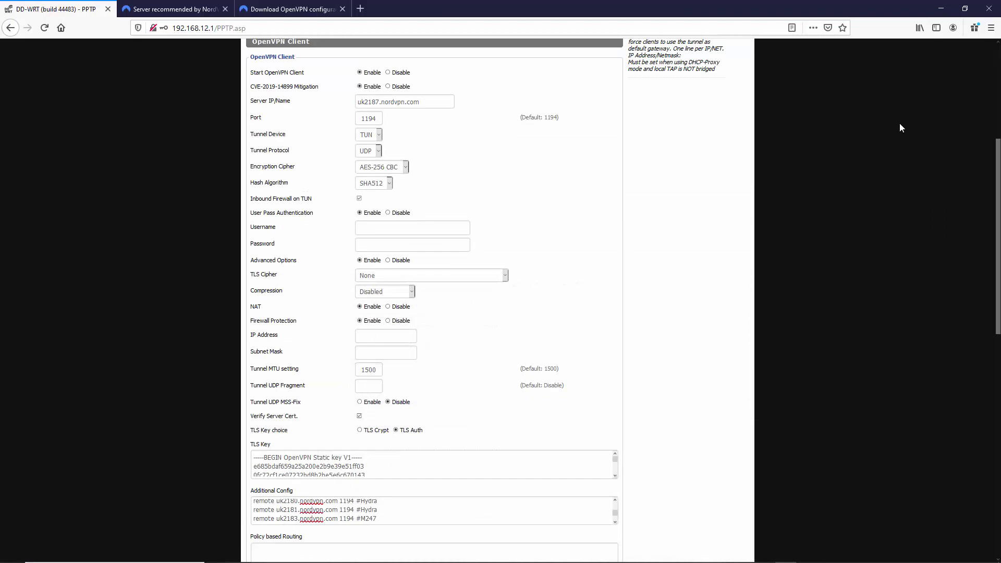
# - Find the last plain UK server in NordVPN's OpenVPN configuration files list and copy its hostname, uk899.nordvpn.com
pyautogui.click(192, 11)
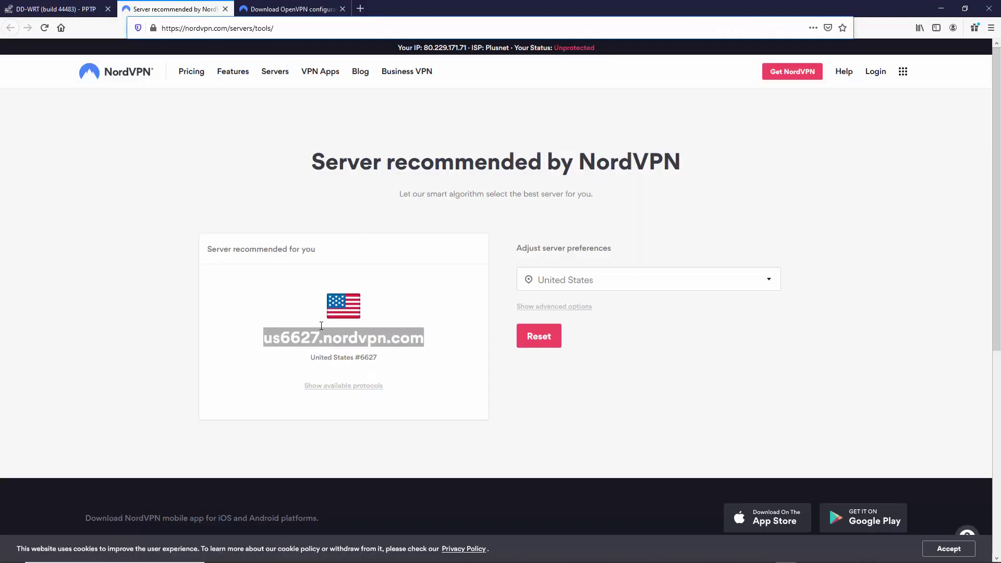
pyautogui.click(282, 315)
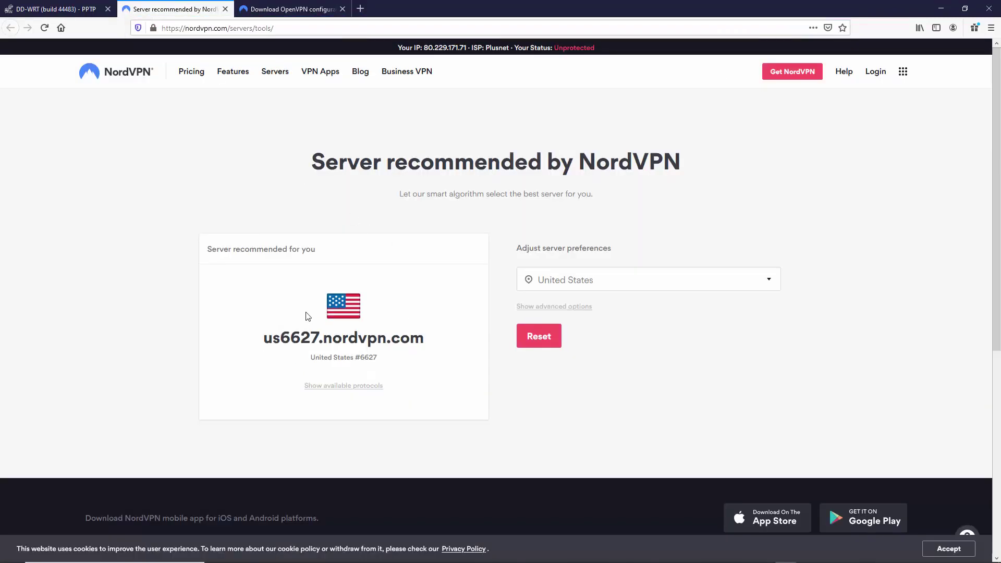
pyautogui.click(274, 10)
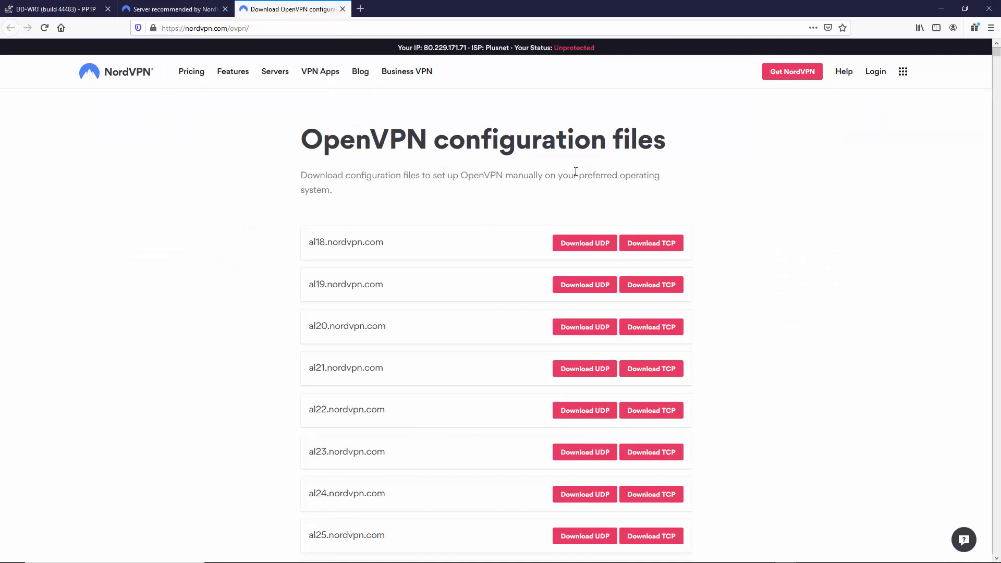
pyautogui.moveTo(997, 56); pyautogui.dragTo(989, 356)
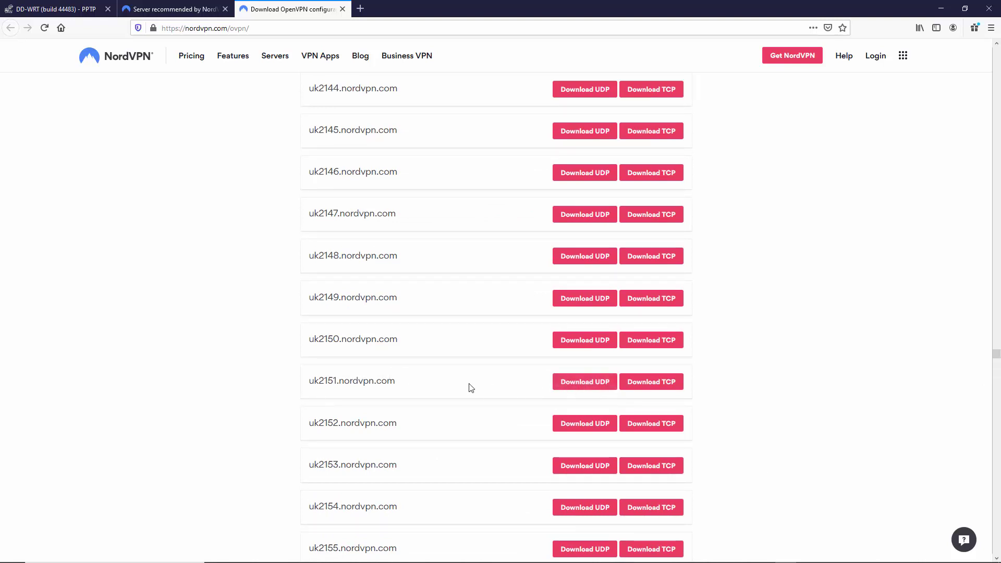
pyautogui.scroll(-5, 445, 354)
pyautogui.scroll(-13, 447, 354)
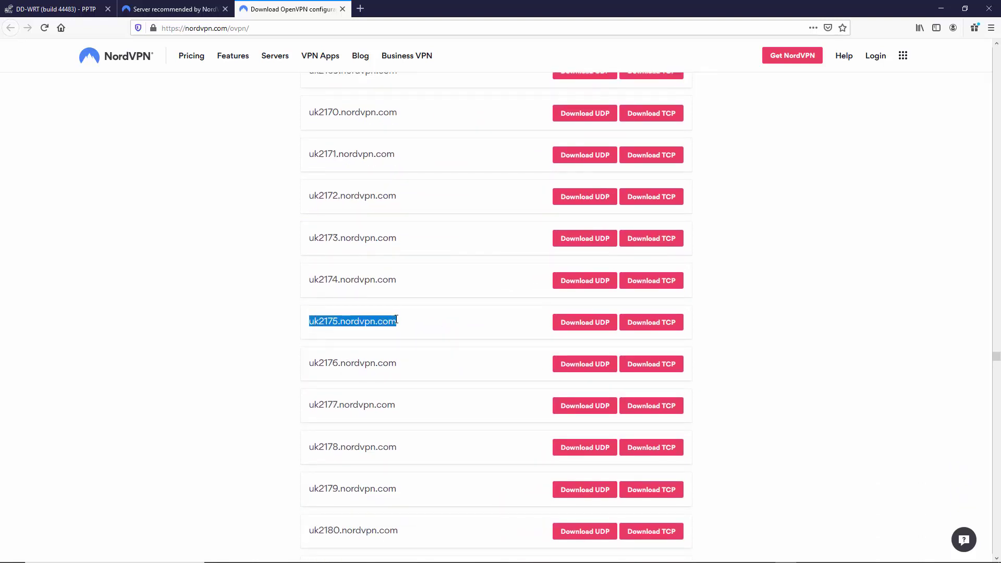
pyautogui.scroll(-17, 444, 340)
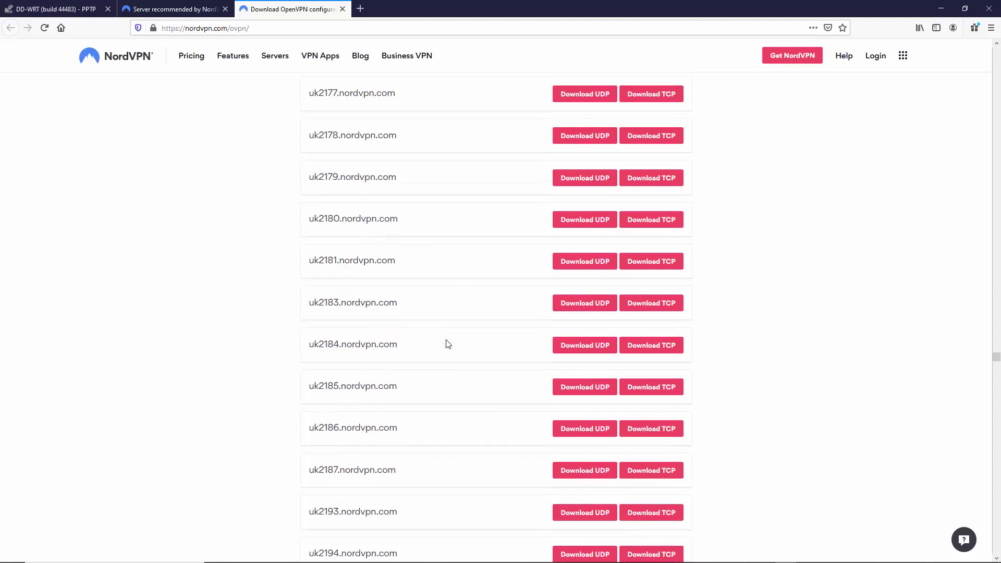
pyautogui.scroll(-4, 448, 344)
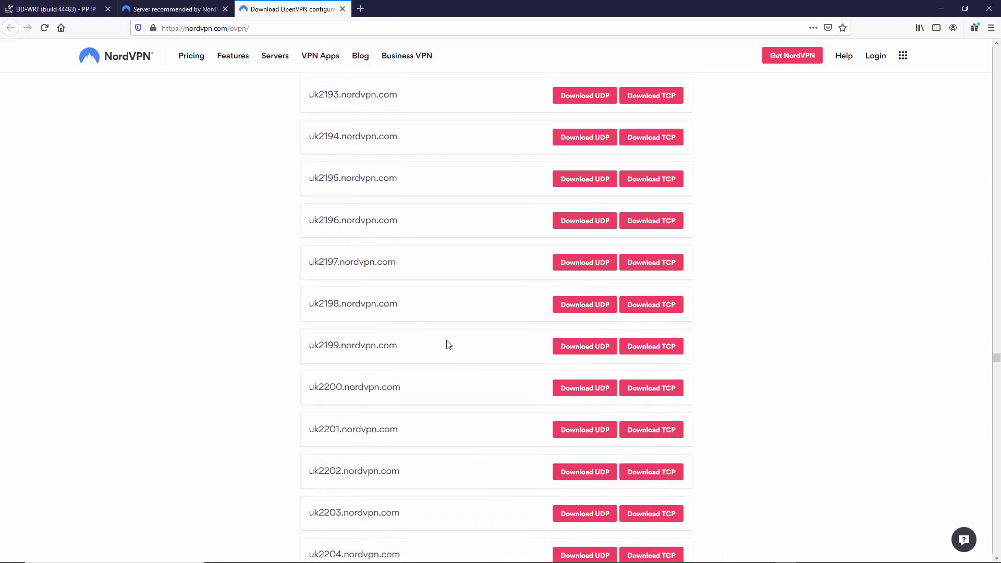
pyautogui.scroll(-18, 448, 344)
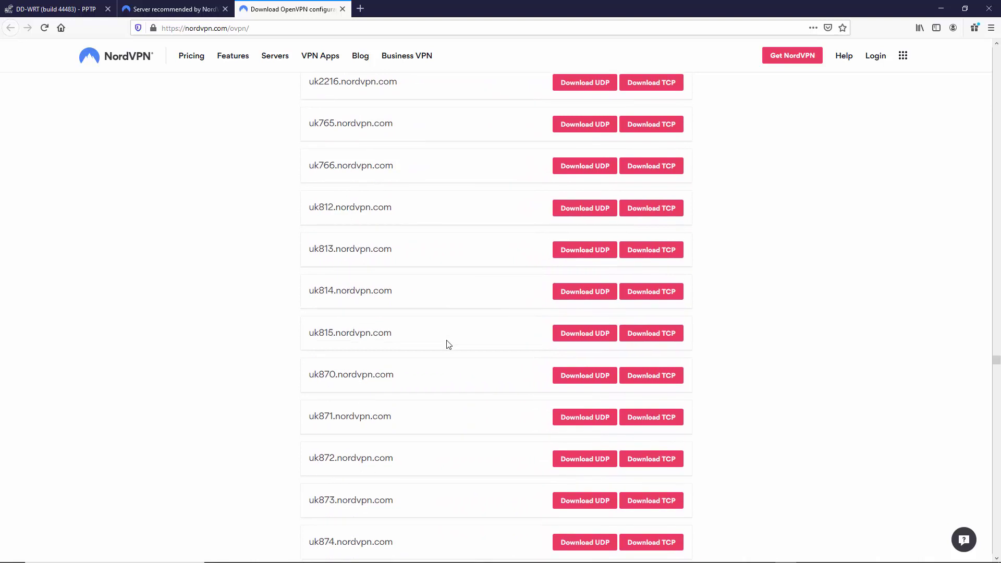
pyautogui.scroll(-12, 448, 344)
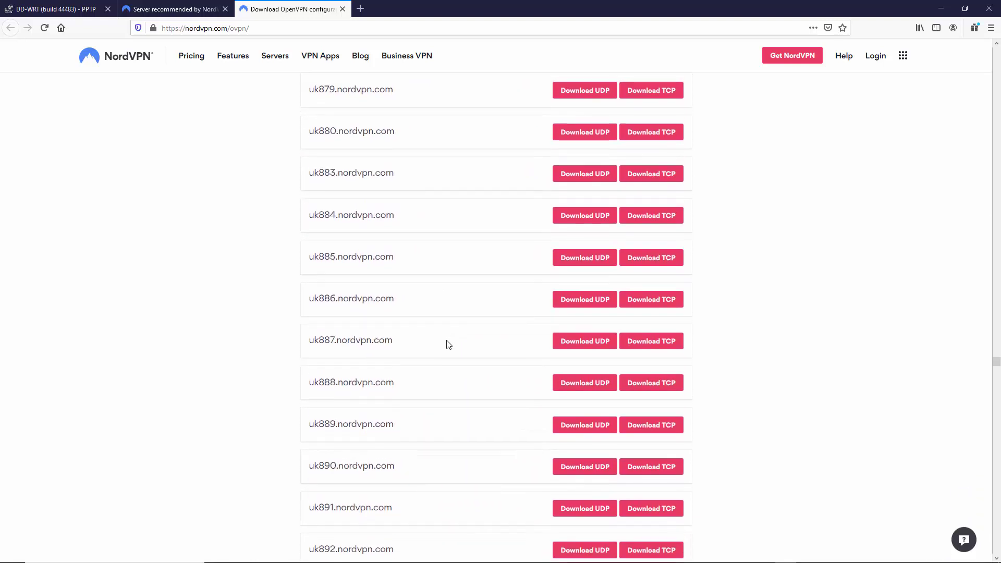
pyautogui.scroll(-5, 448, 344)
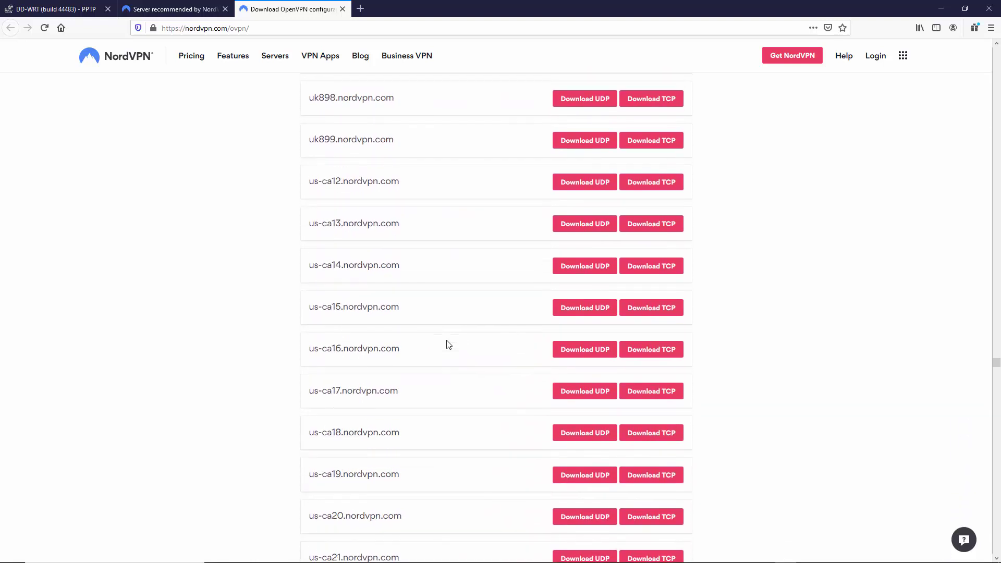
pyautogui.scroll(4, 448, 344)
pyautogui.scroll(1, 449, 344)
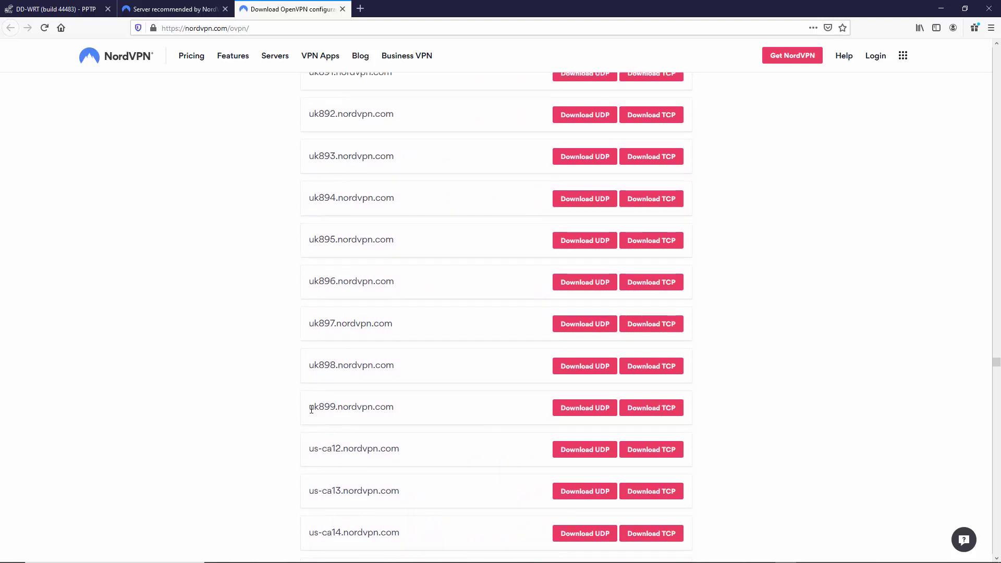
pyautogui.moveTo(311, 407); pyautogui.dragTo(399, 409)
pyautogui.rightClick(387, 407)
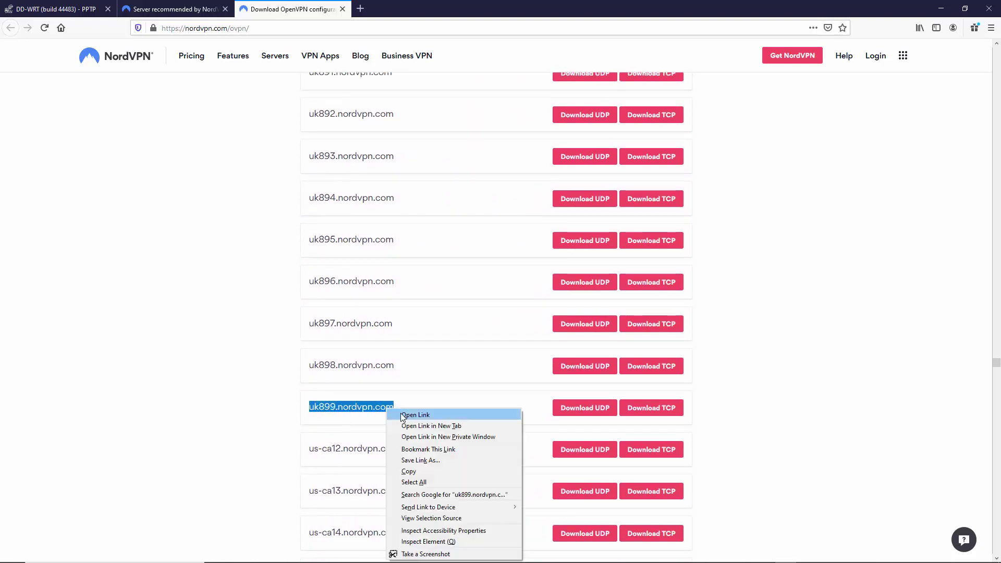
pyautogui.click(418, 471)
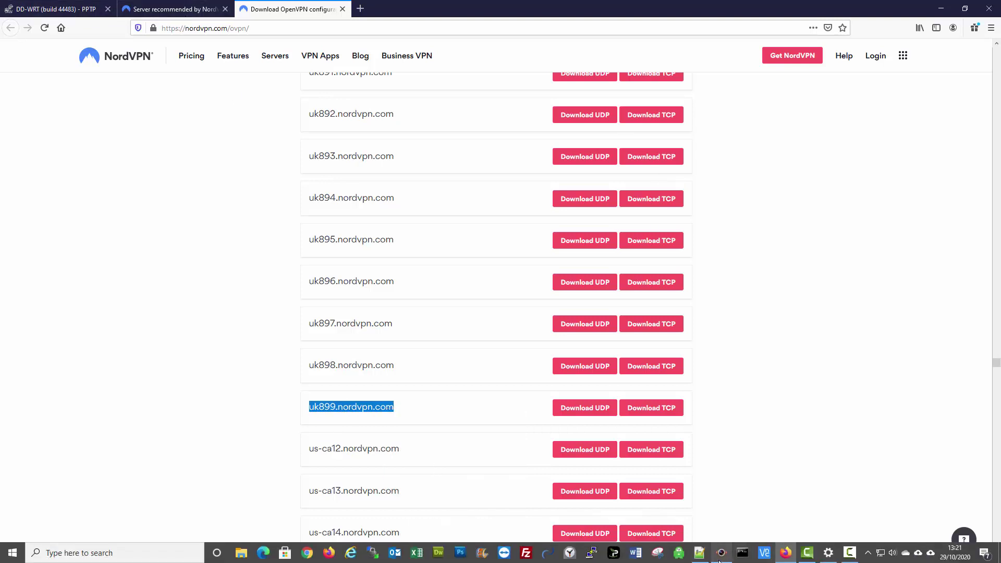
# - In the Notepad++ config file, replace the hostname uk1850.nordvpn.com in the first remote line with the copied uk899.nordvpn.com
pyautogui.click(700, 553)
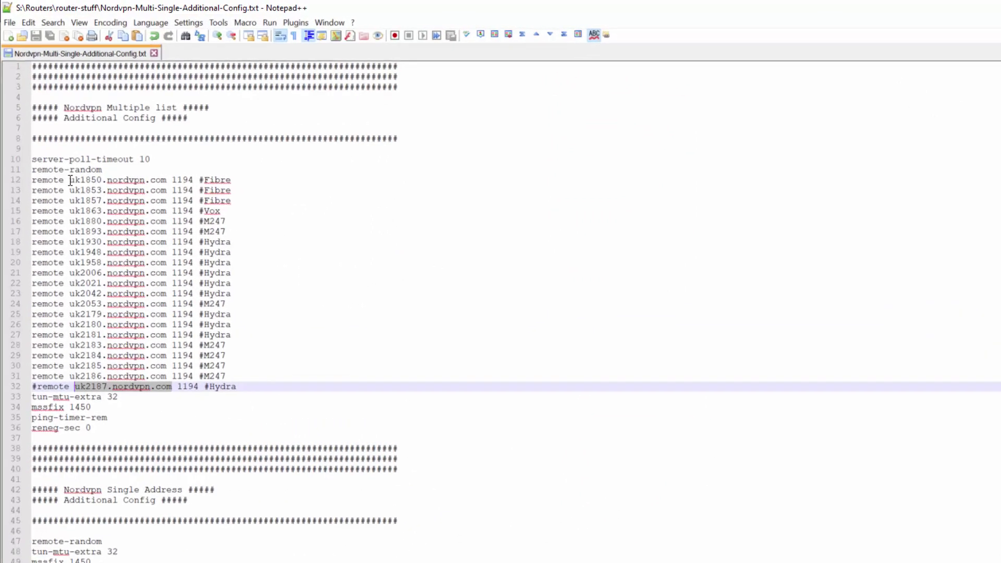
pyautogui.moveTo(70, 180); pyautogui.dragTo(157, 181)
pyautogui.moveTo(184, 211); pyautogui.dragTo(194, 211)
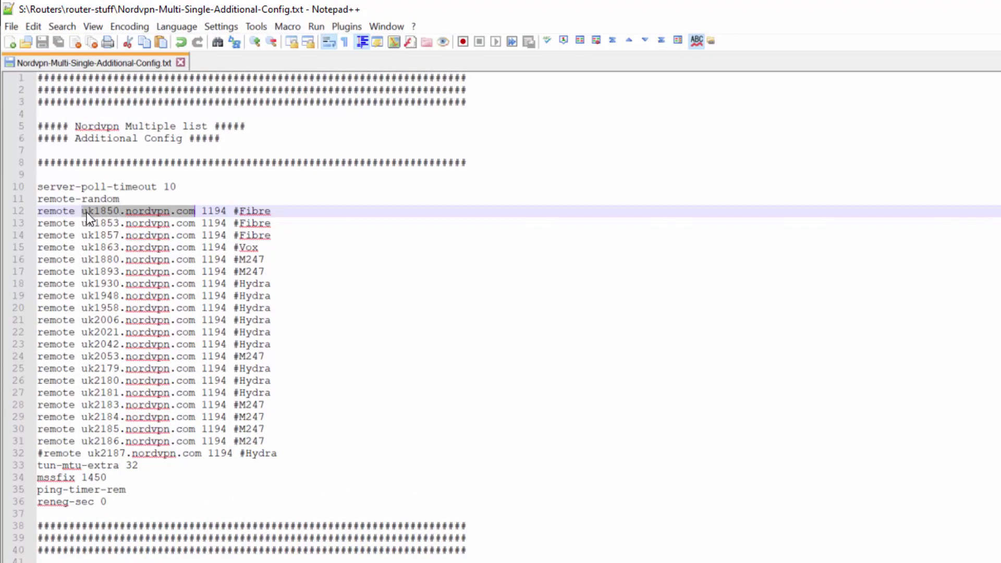
pyautogui.rightClick(186, 212)
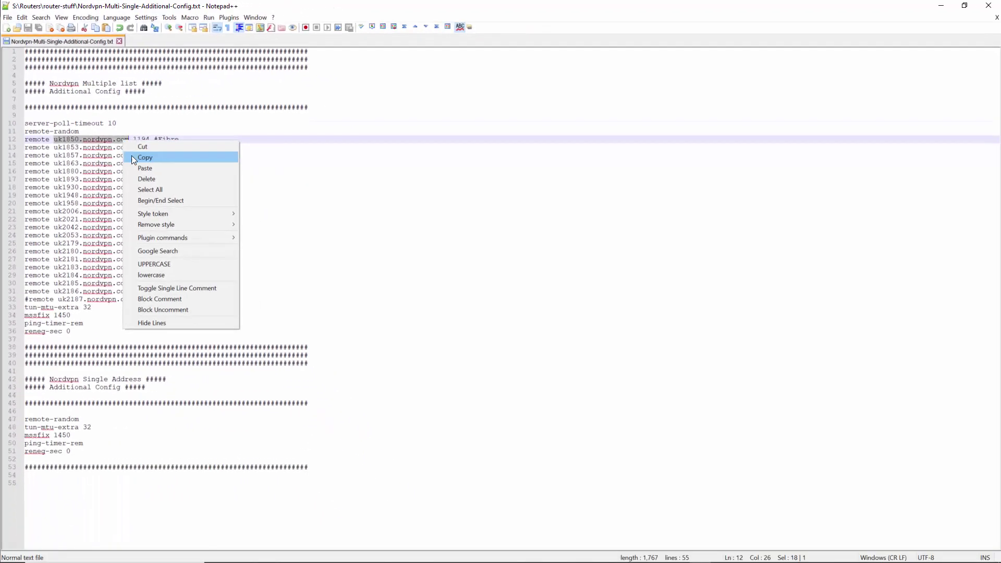
pyautogui.click(144, 168)
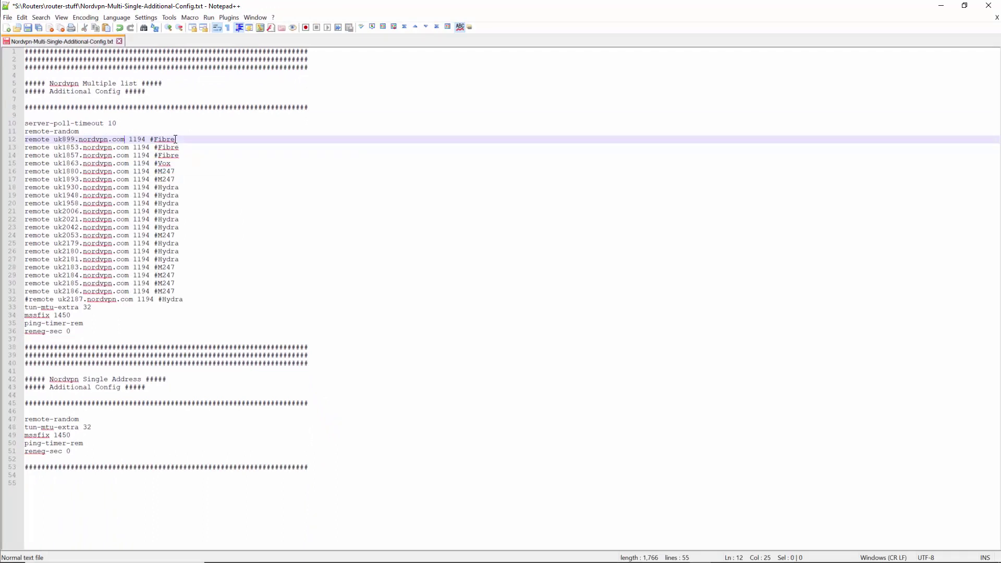
# - Copy the hostname uk898.nordvpn.com from NordVPN's OpenVPN configuration files list in the browser
pyautogui.moveTo(175, 138); pyautogui.dragTo(150, 140)
pyautogui.click(941, 5)
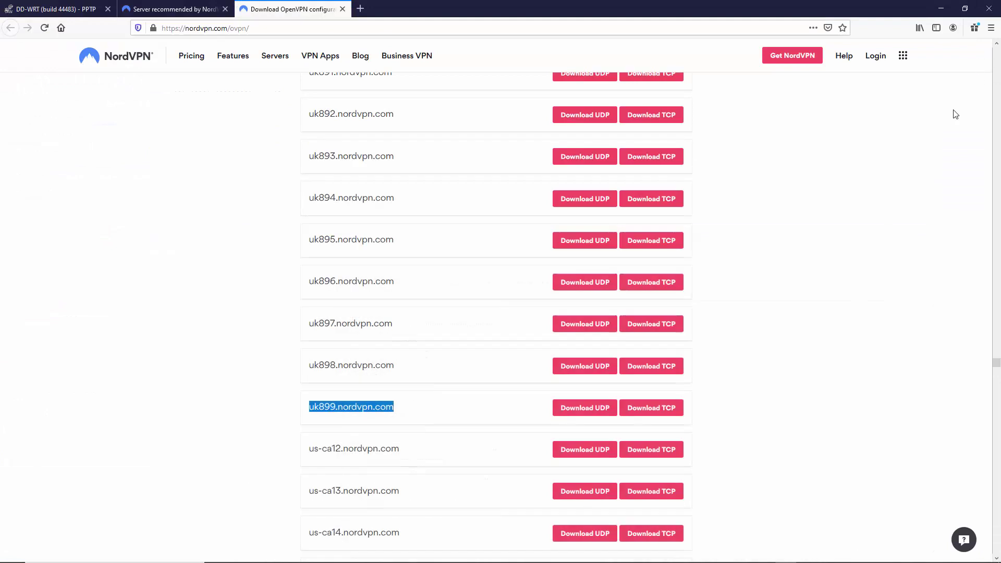
pyautogui.moveTo(311, 365); pyautogui.dragTo(394, 366)
pyautogui.rightClick(390, 370)
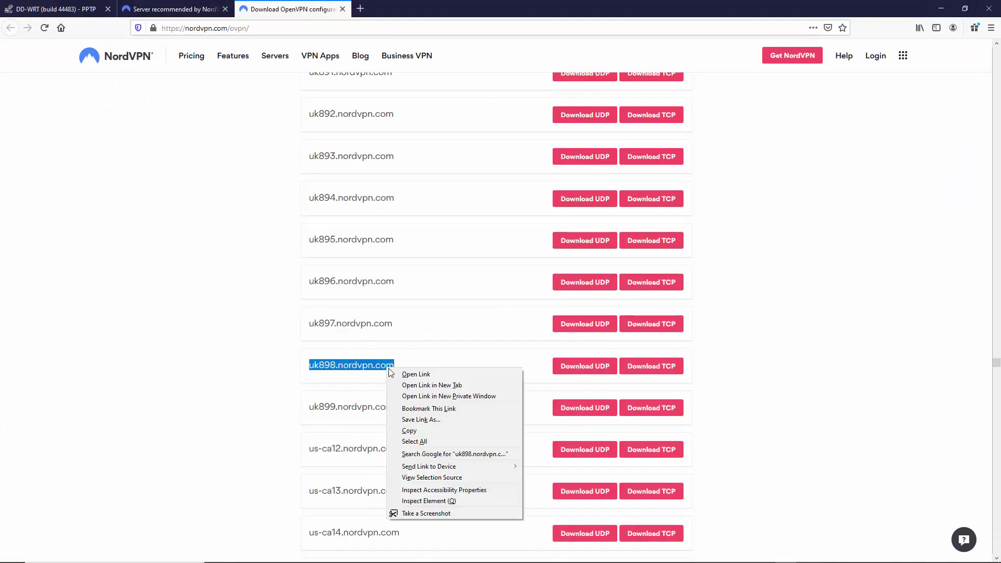
pyautogui.click(418, 431)
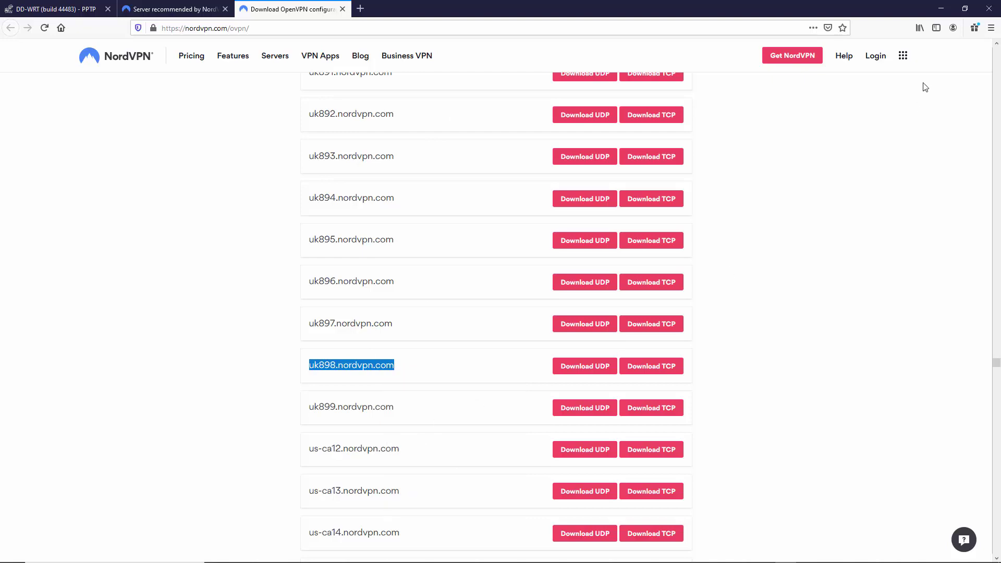
# - In the Notepad++ config file, replace the hostname uk1853.nordvpn.com in the second remote line with the copied uk898.nordvpn.com
pyautogui.click(942, 6)
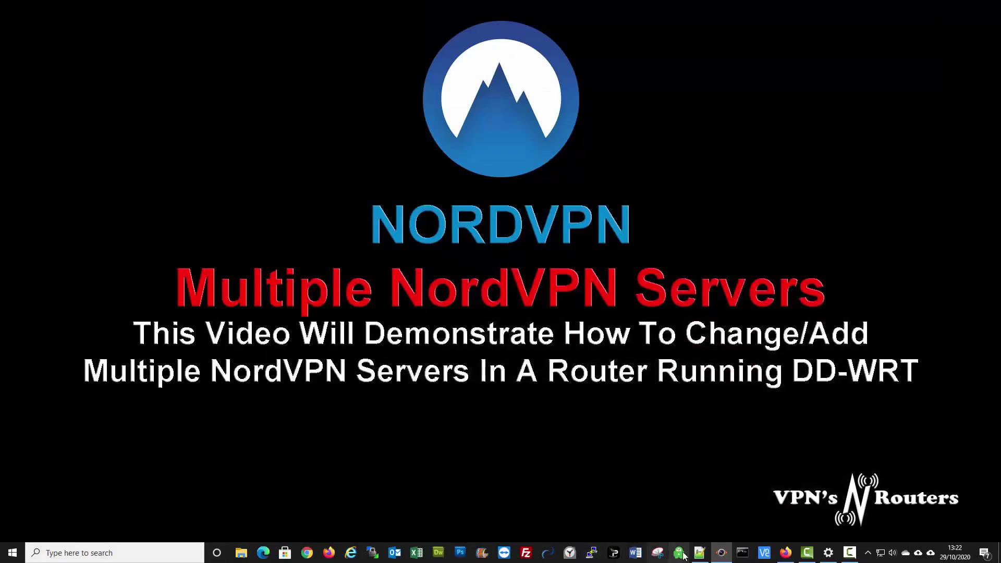
pyautogui.click(699, 552)
pyautogui.moveTo(54, 148); pyautogui.dragTo(125, 148)
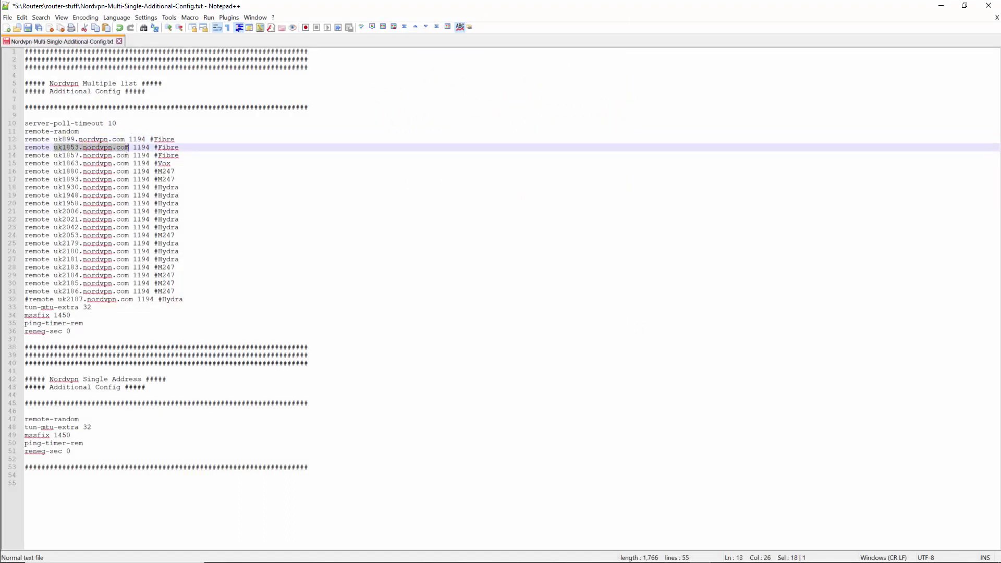
pyautogui.rightClick(127, 153)
pyautogui.click(140, 176)
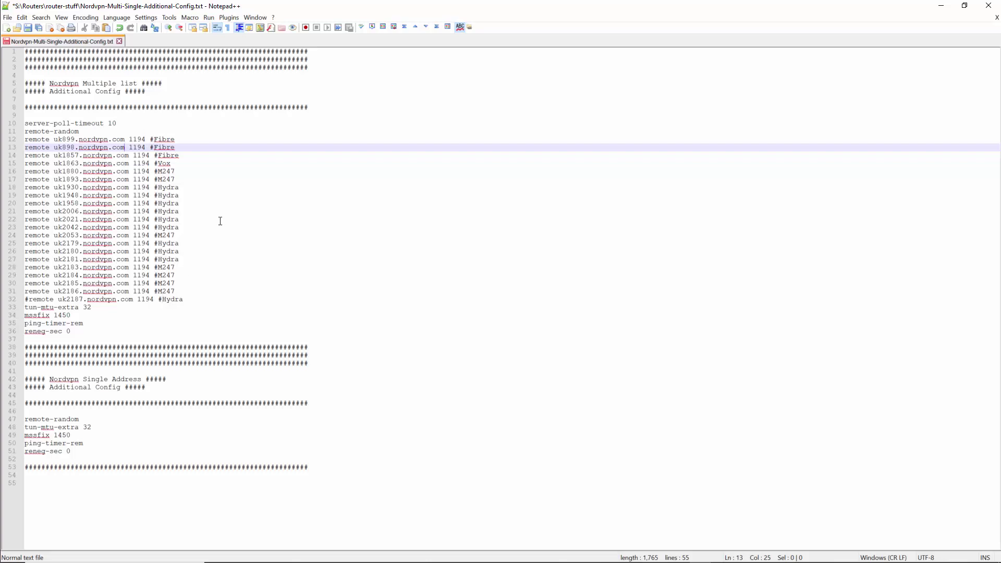
# - Copy the whole multiple-server block in the config file, from server-poll-timeout 10 to the first reneg-sec 0
pyautogui.moveTo(95, 299); pyautogui.dragTo(97, 307)
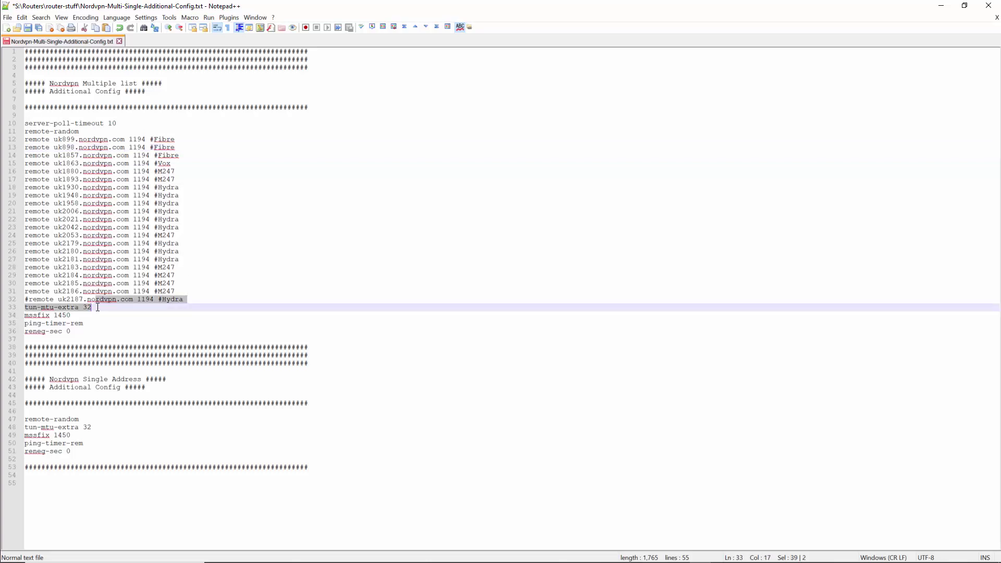
pyautogui.click(156, 309)
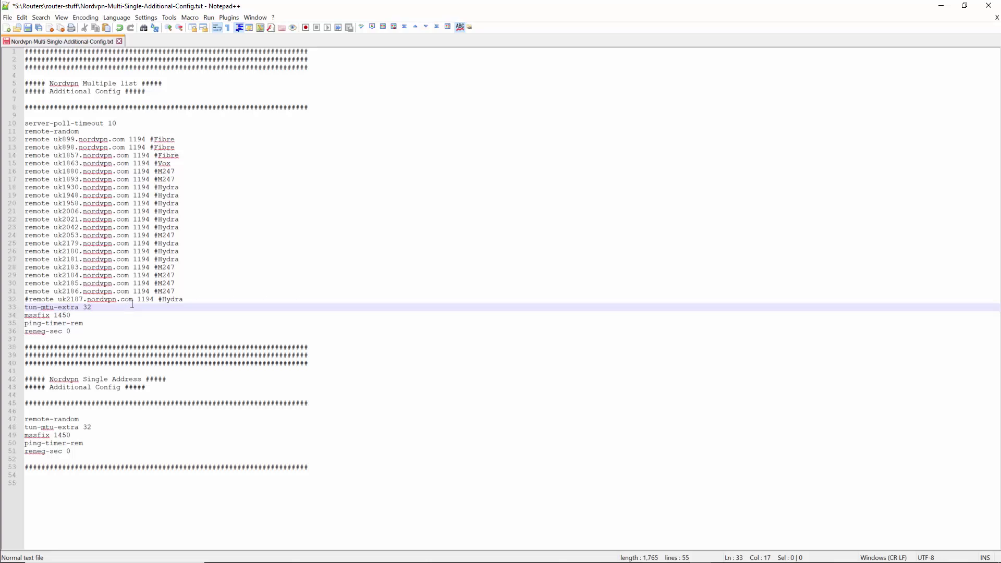
pyautogui.moveTo(27, 123); pyautogui.dragTo(72, 330)
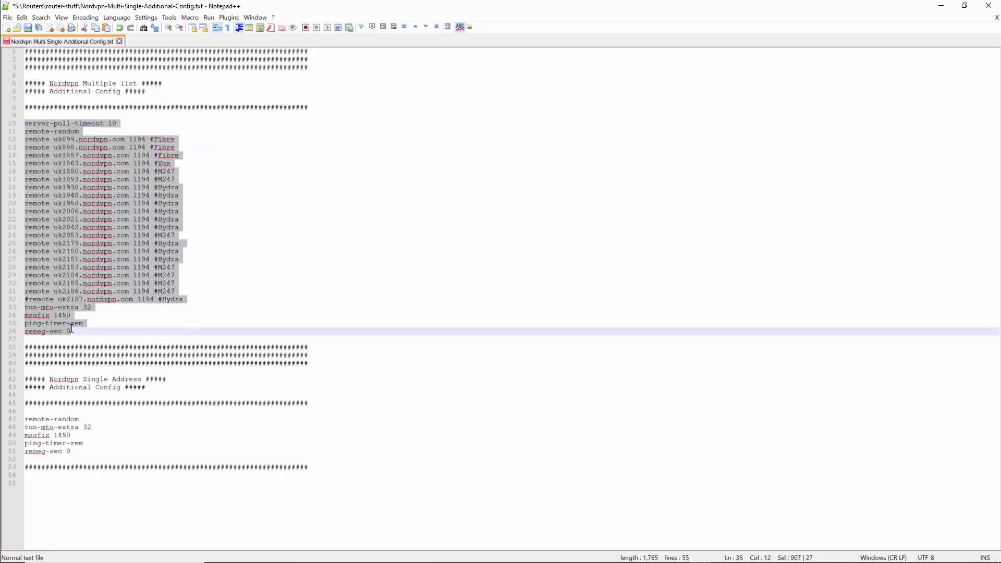
pyautogui.rightClick(63, 255)
pyautogui.click(78, 264)
pyautogui.click(941, 6)
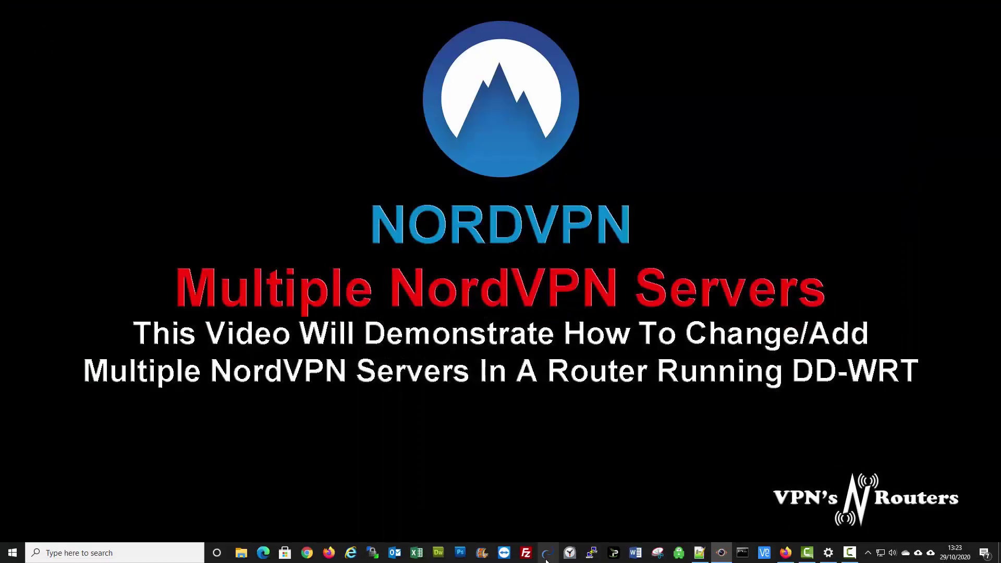
# - On the DD-WRT page in the browser, replace all text in the OpenVPN client's Additional Config with the copied multiple-server block
pyautogui.click(785, 553)
pyautogui.click(76, 13)
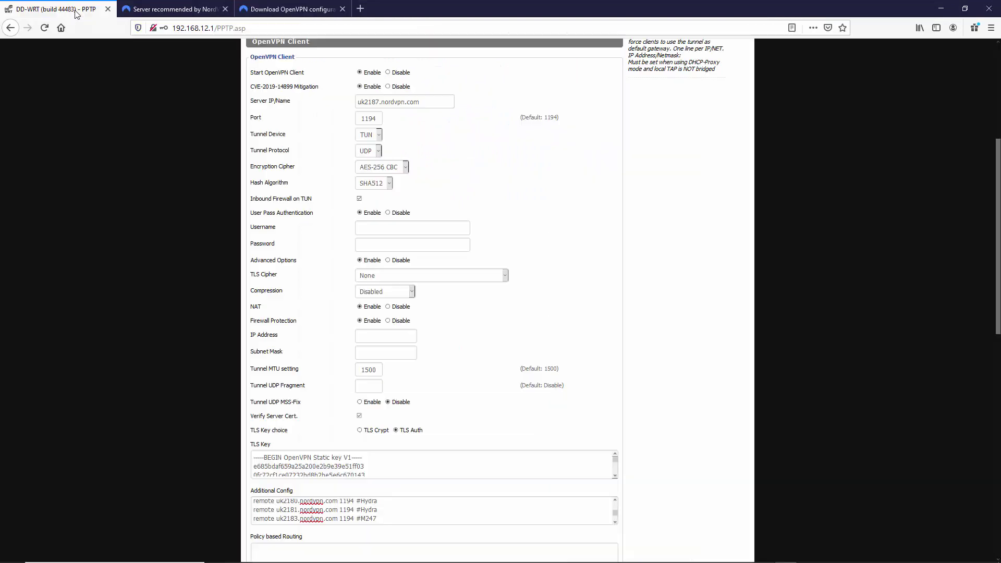
pyautogui.scroll(-2, 446, 329)
pyautogui.scroll(-2, 441, 360)
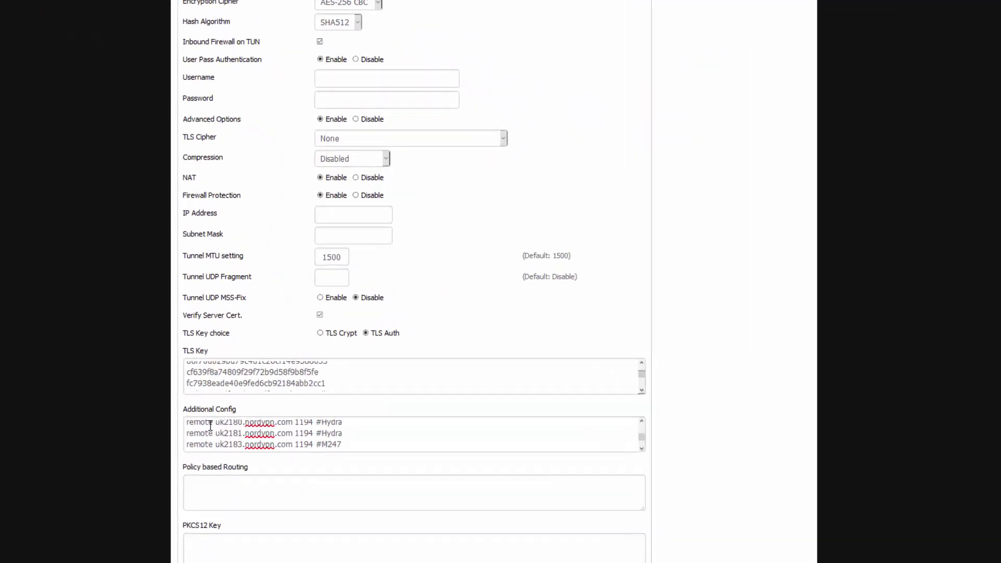
pyautogui.hotkey('ctrl', 'a')
pyautogui.moveTo(641, 434); pyautogui.dragTo(642, 423)
pyautogui.moveTo(54, 482); pyautogui.dragTo(272, 557)
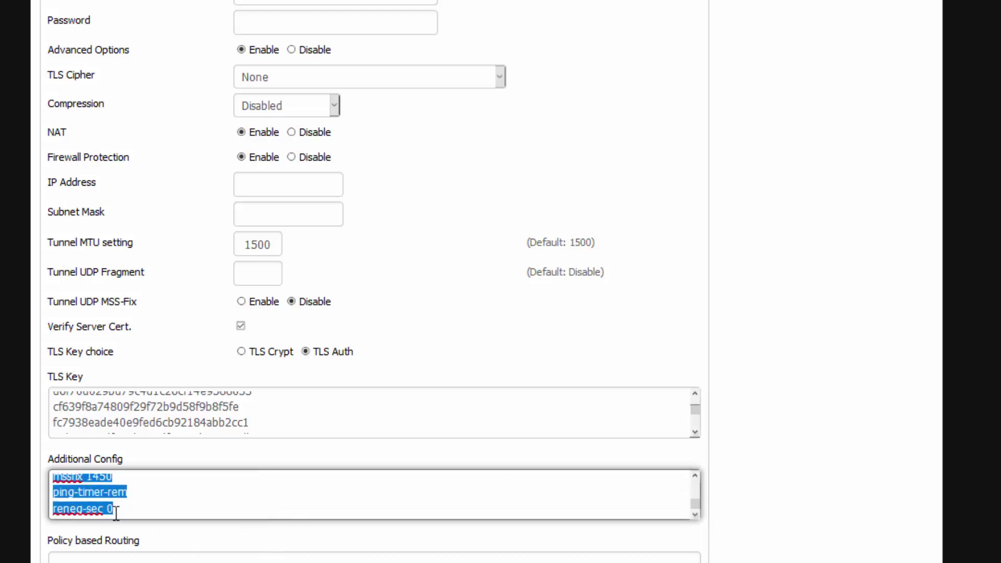
pyautogui.press('BackSpace')
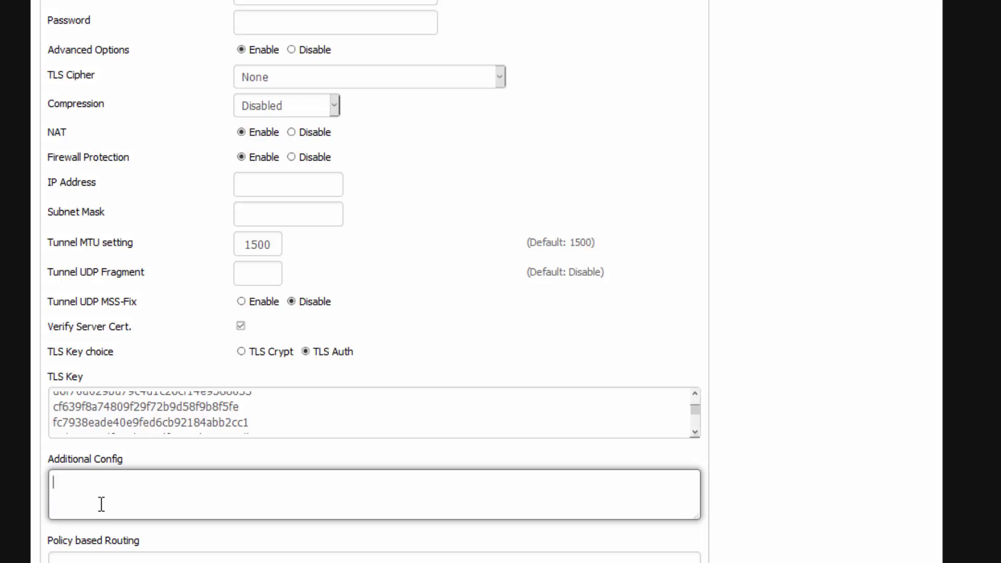
pyautogui.rightClick(61, 484)
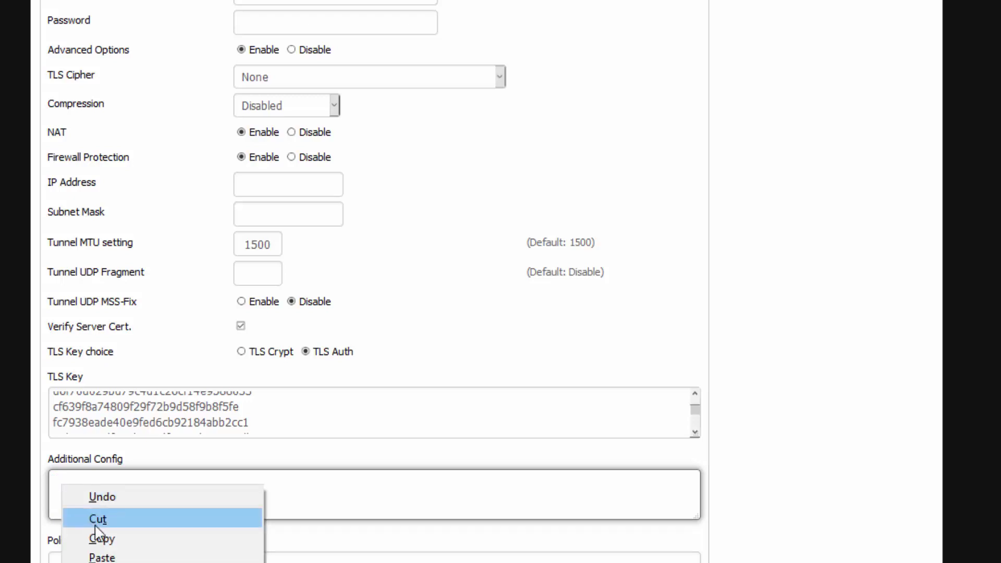
pyautogui.click(111, 558)
# - Copy uk2187.nordvpn.com from the commented-out remote line in Additional Config and paste it over the hostname in Server IP/Name
pyautogui.scroll(-5, 694, 323)
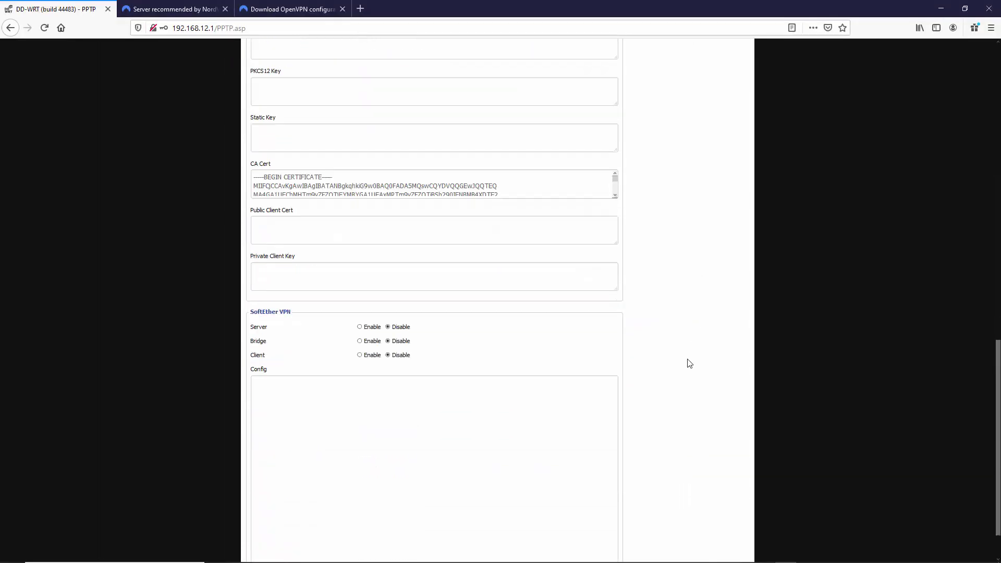
pyautogui.scroll(-2, 678, 417)
pyautogui.scroll(4, 616, 365)
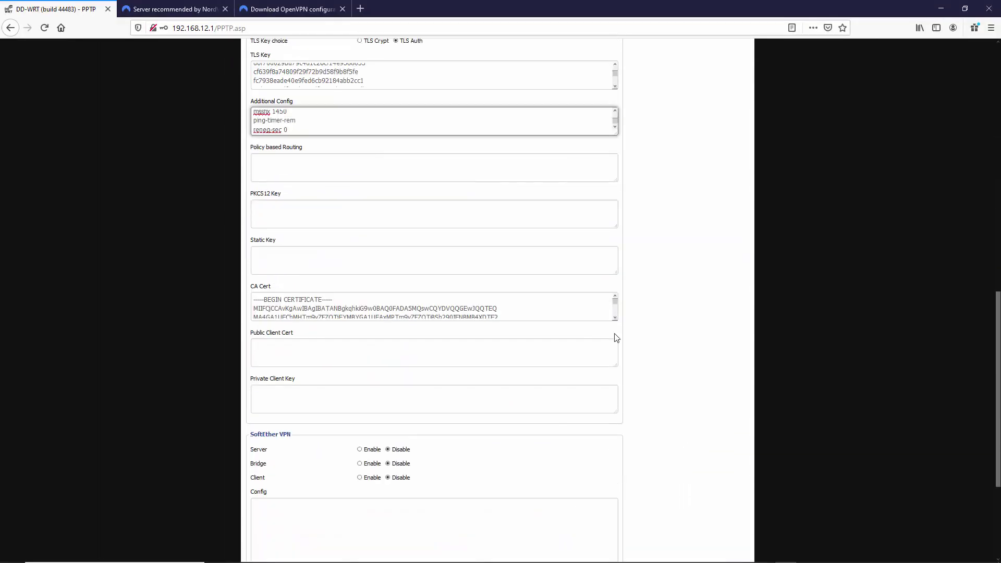
pyautogui.scroll(2, 402, 215)
pyautogui.scroll(3, 376, 217)
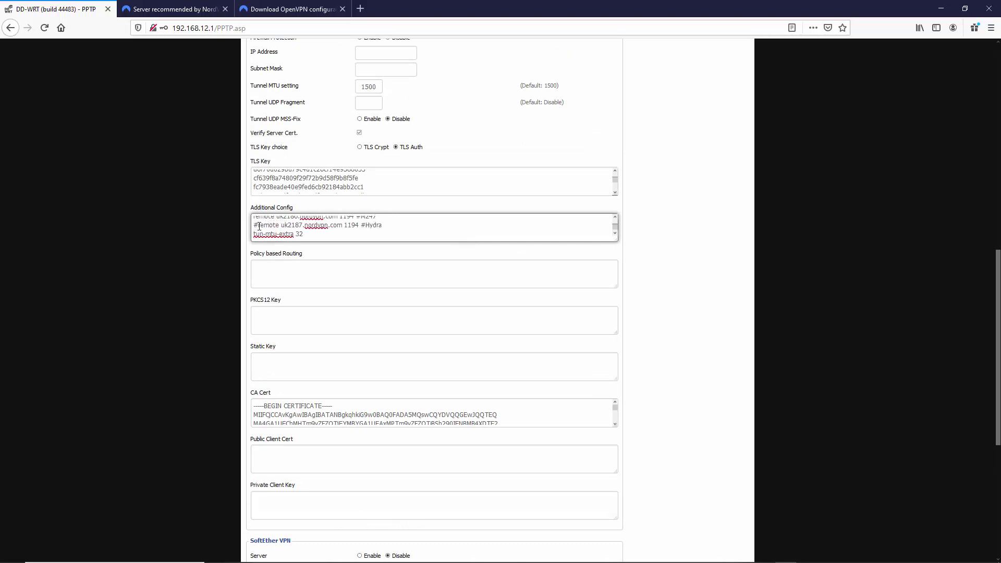
pyautogui.moveTo(291, 225); pyautogui.dragTo(335, 224)
pyautogui.rightClick(294, 228)
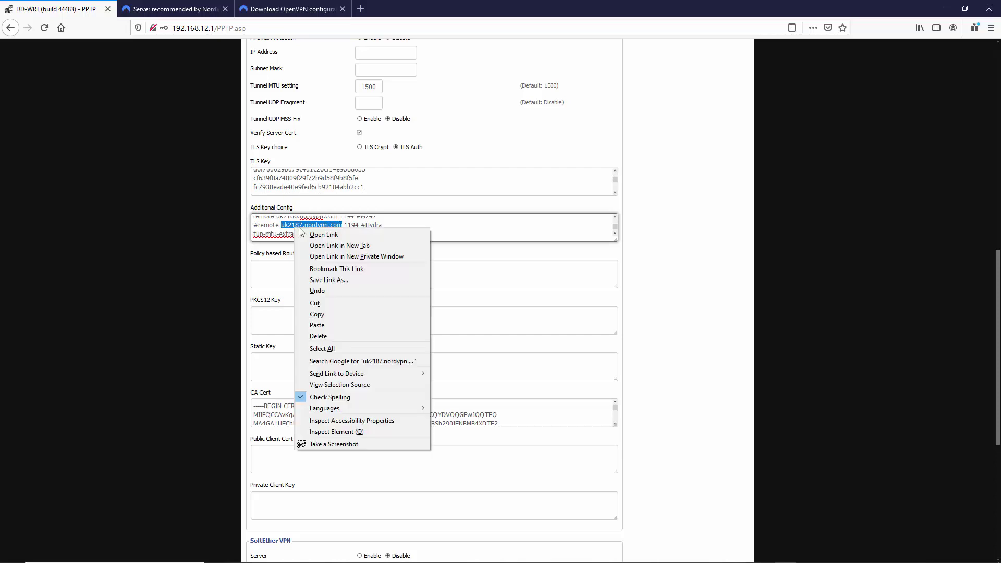
pyautogui.click(330, 315)
pyautogui.scroll(7, 487, 259)
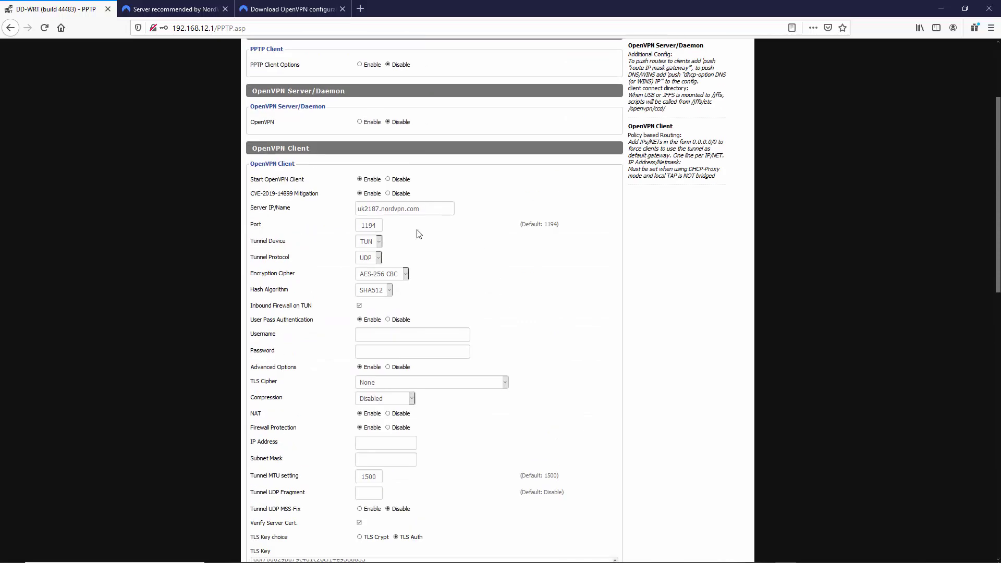
pyautogui.moveTo(359, 213); pyautogui.dragTo(423, 208)
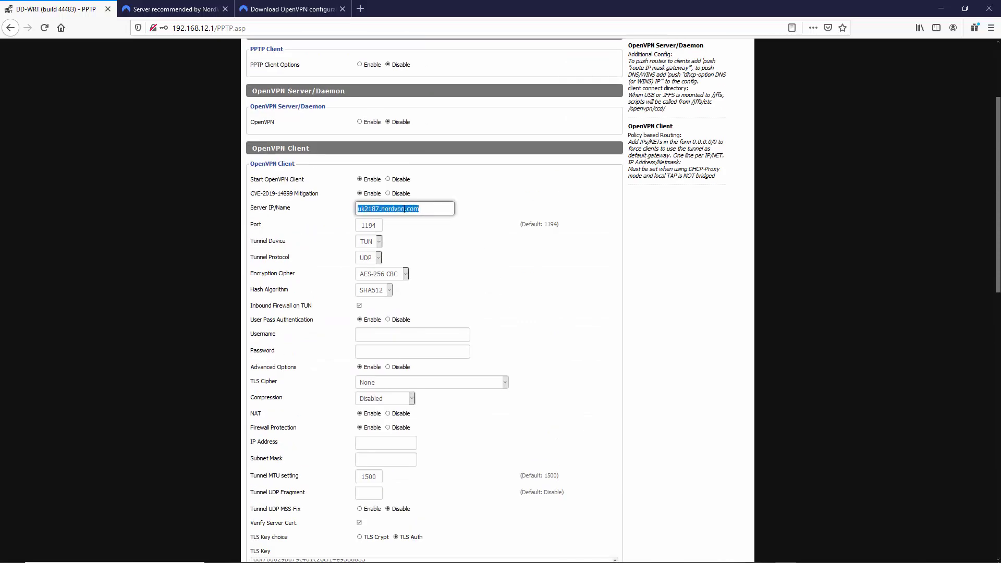
pyautogui.rightClick(404, 210)
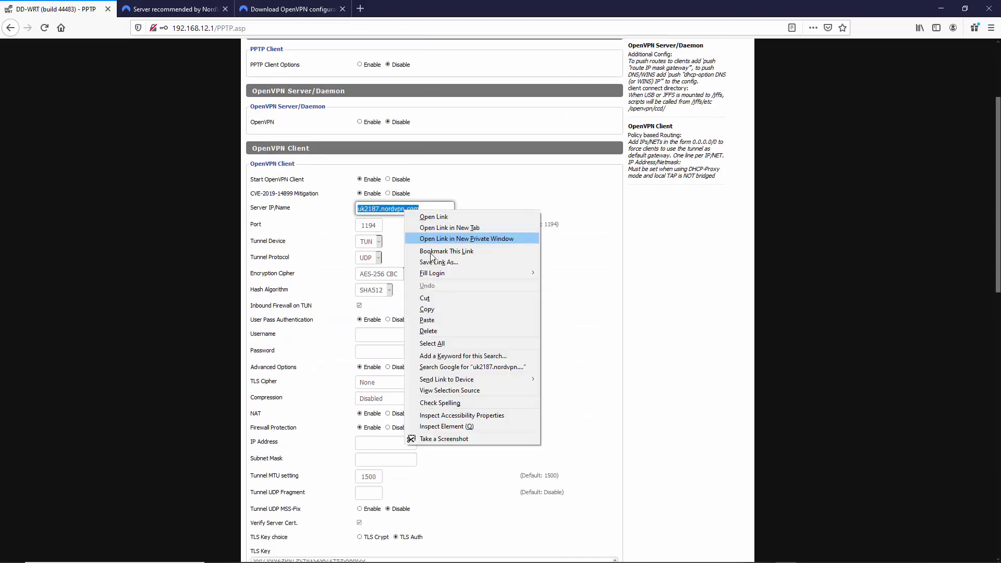
pyautogui.click(441, 320)
# - Locate the router page's save and apply options, and examine the server-poll-timeout and remaining lines of the multiple-server block in Notepad++
pyautogui.scroll(-8, 515, 258)
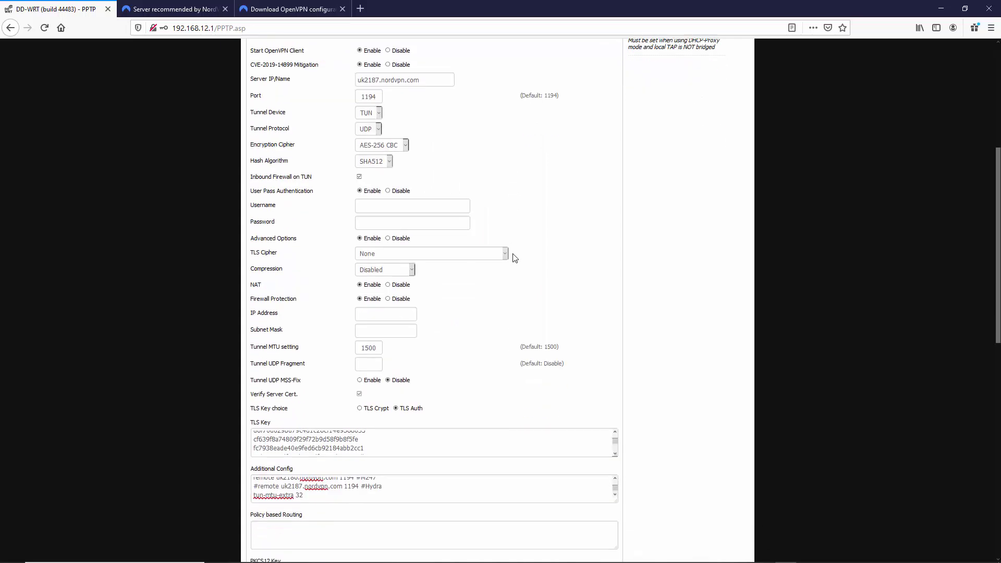
pyautogui.scroll(-2, 555, 450)
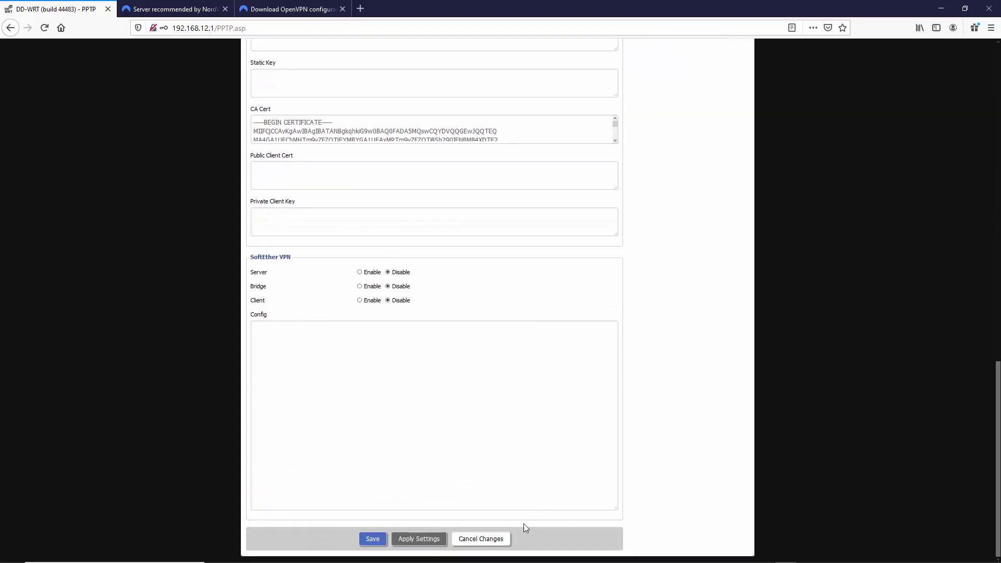
pyautogui.scroll(6, 639, 275)
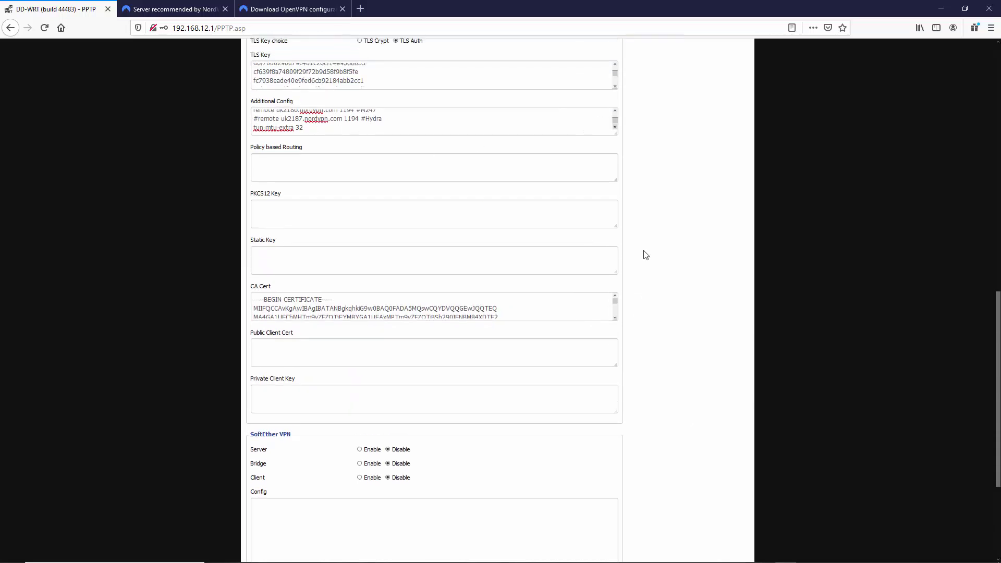
pyautogui.click(701, 554)
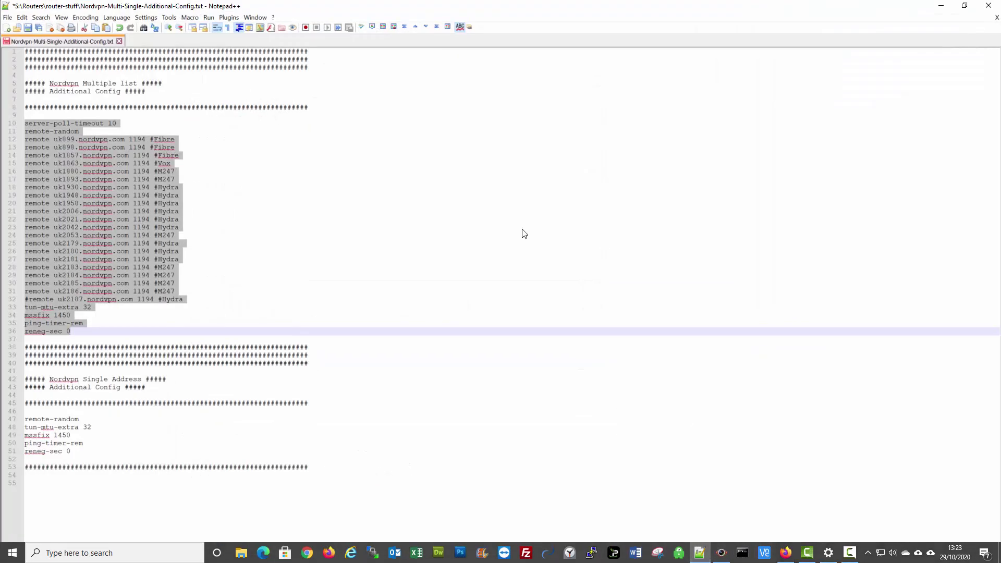
pyautogui.click(36, 132)
pyautogui.moveTo(33, 161); pyautogui.dragTo(154, 164)
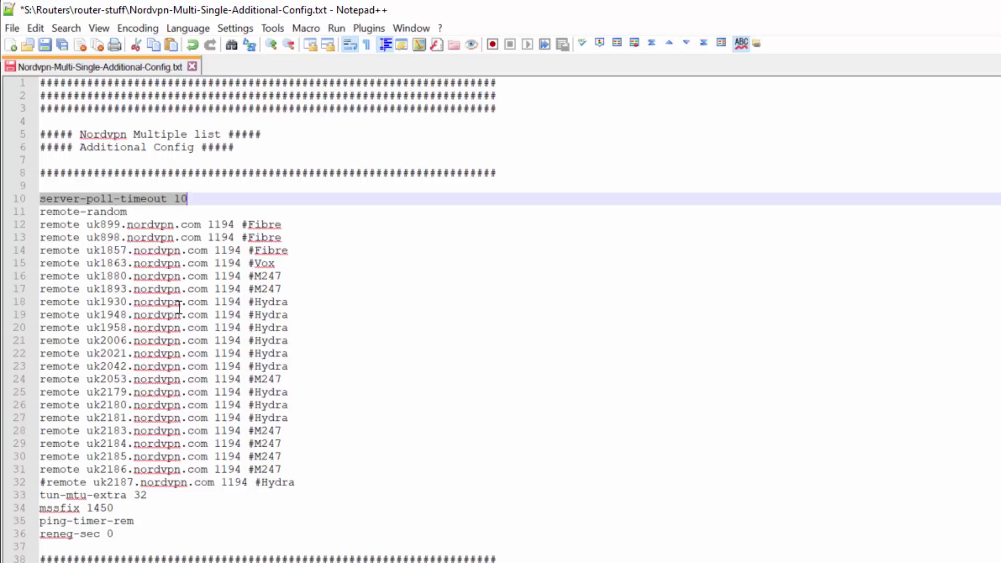
pyautogui.click(299, 519)
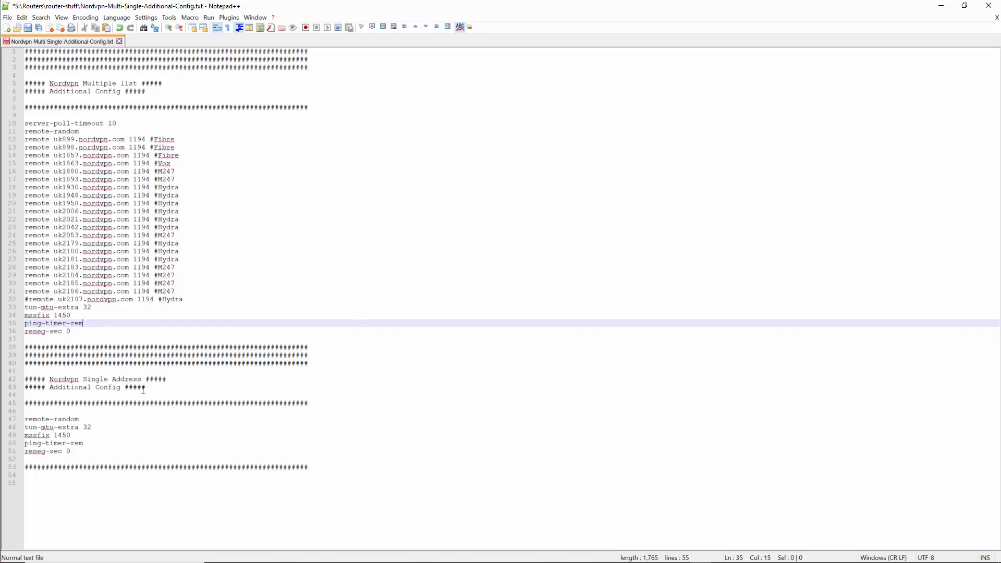
# - Copy the Nordvpn Single Address block in the config file, from remote-random to reneg-sec 0
pyautogui.moveTo(25, 419); pyautogui.dragTo(77, 449)
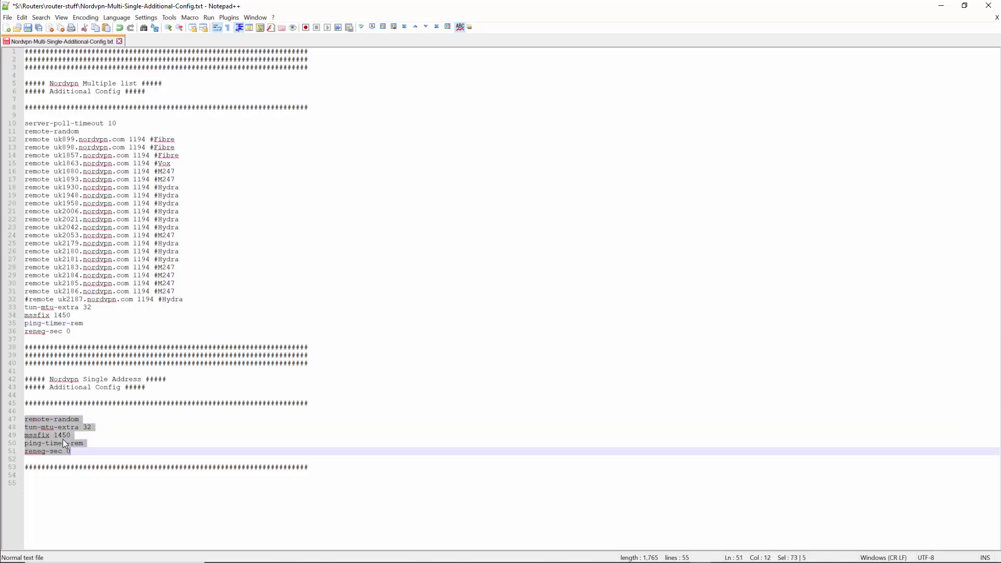
pyautogui.rightClick(63, 439)
pyautogui.click(89, 268)
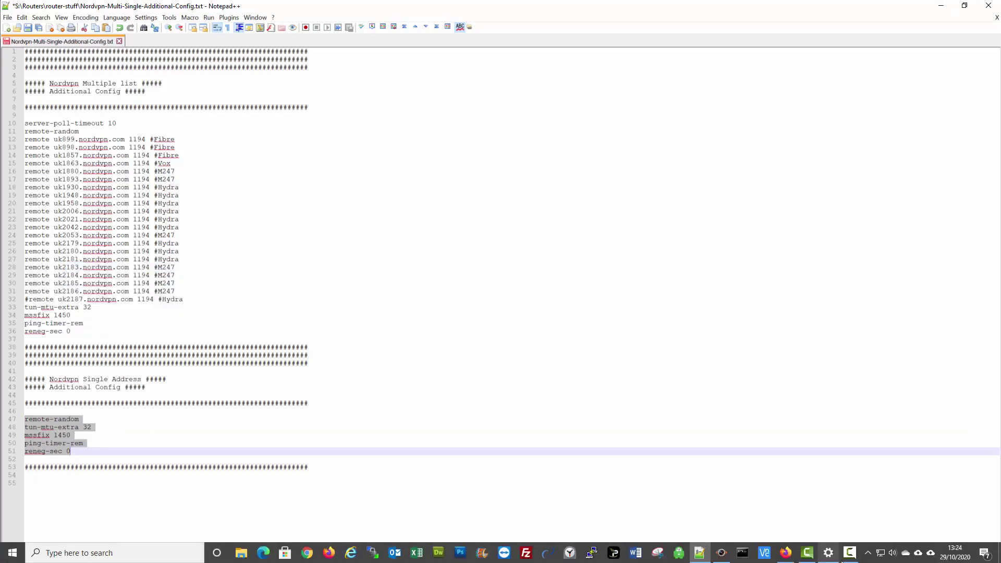
# - On the DD-WRT page in the browser, replace all text in the OpenVPN client's Additional Config with the copied single-address block
pyautogui.click(785, 557)
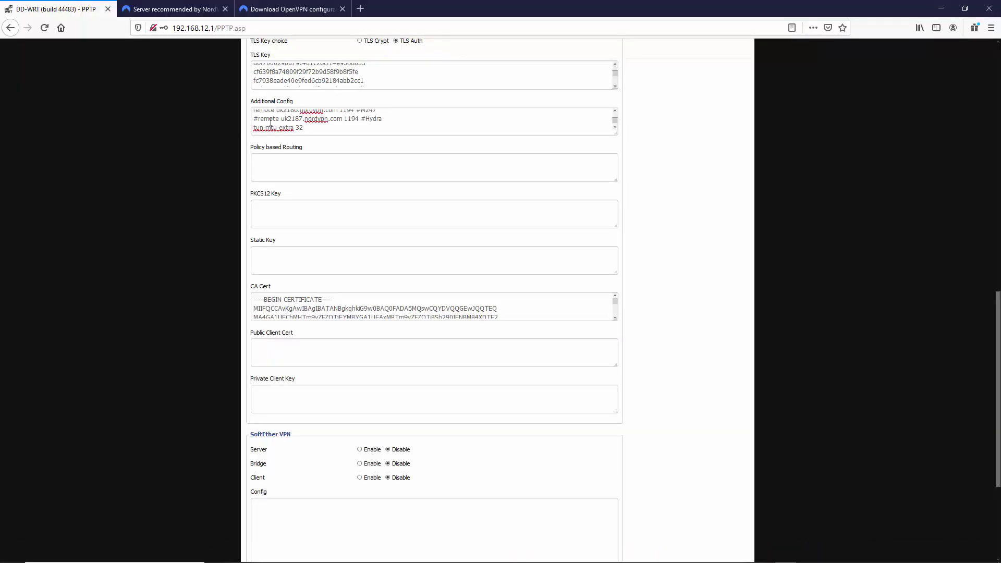
pyautogui.click(616, 112)
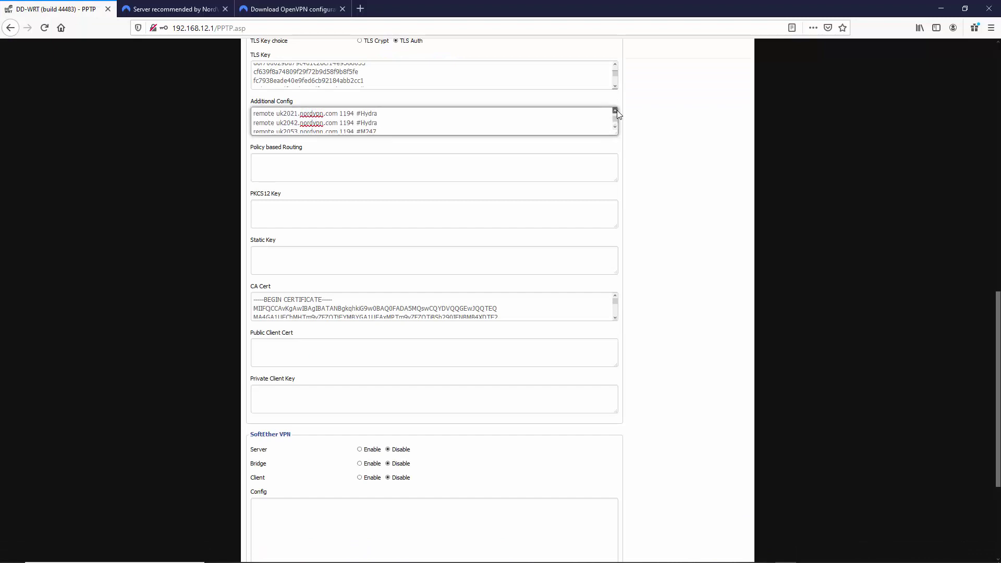
pyautogui.click(615, 111)
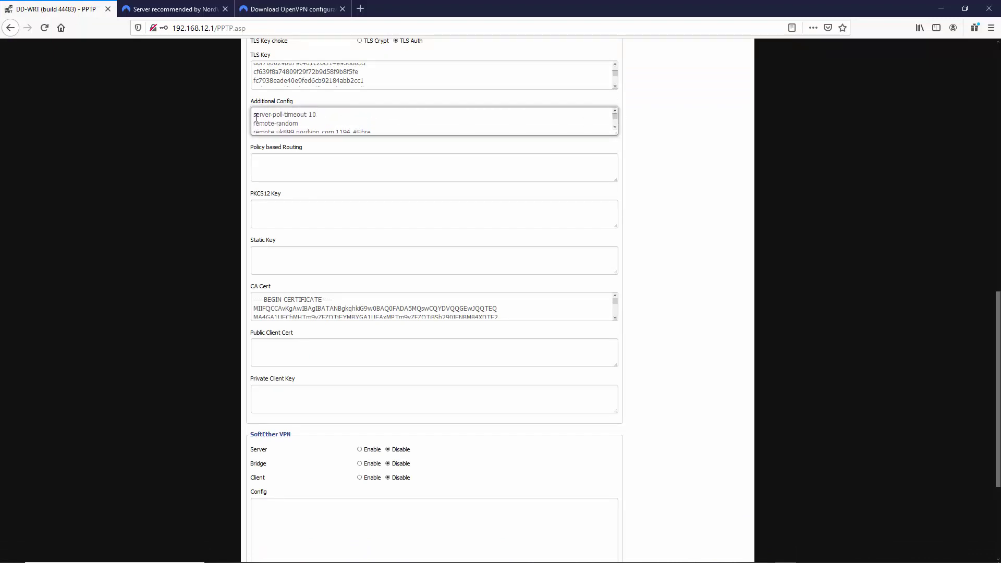
pyautogui.moveTo(254, 115); pyautogui.dragTo(328, 163)
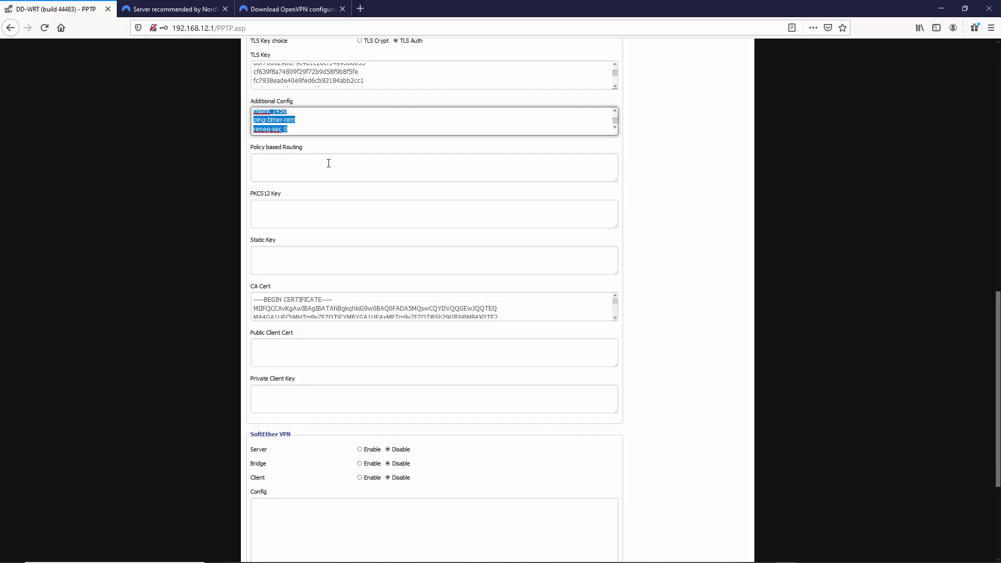
pyautogui.press('BackSpace')
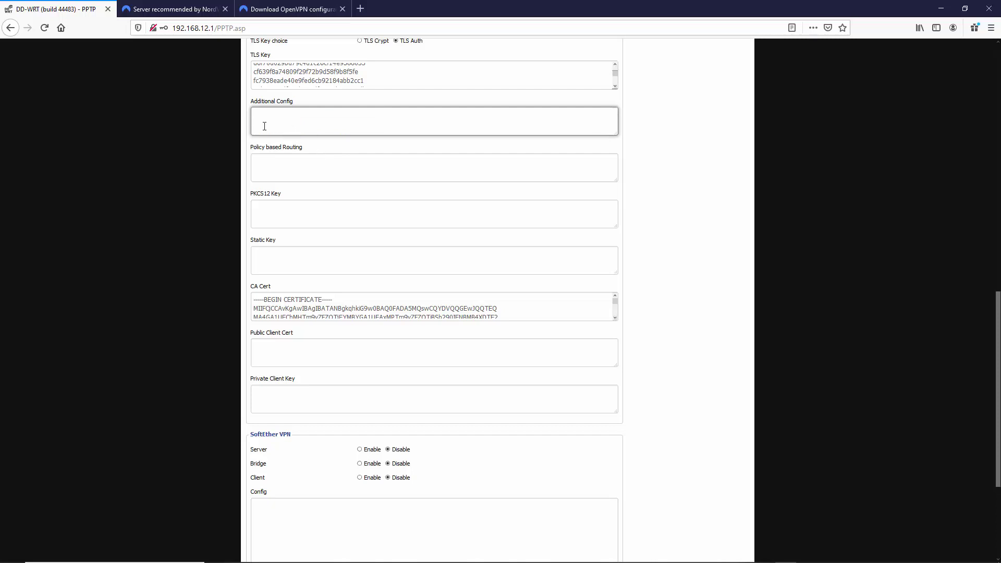
pyautogui.rightClick(265, 126)
pyautogui.click(288, 154)
# - Select the hostname in Server IP/Name, choose France on NordVPN's recommended server page, and copy the recommended hostname fr651.nordvpn.com
pyautogui.moveTo(996, 295); pyautogui.dragTo(991, 132)
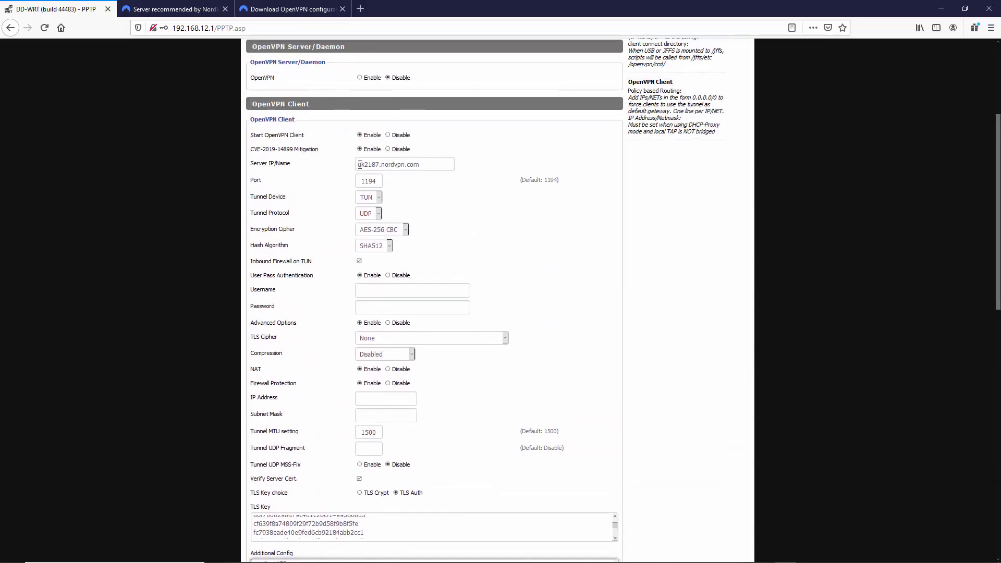
pyautogui.moveTo(359, 164); pyautogui.dragTo(423, 165)
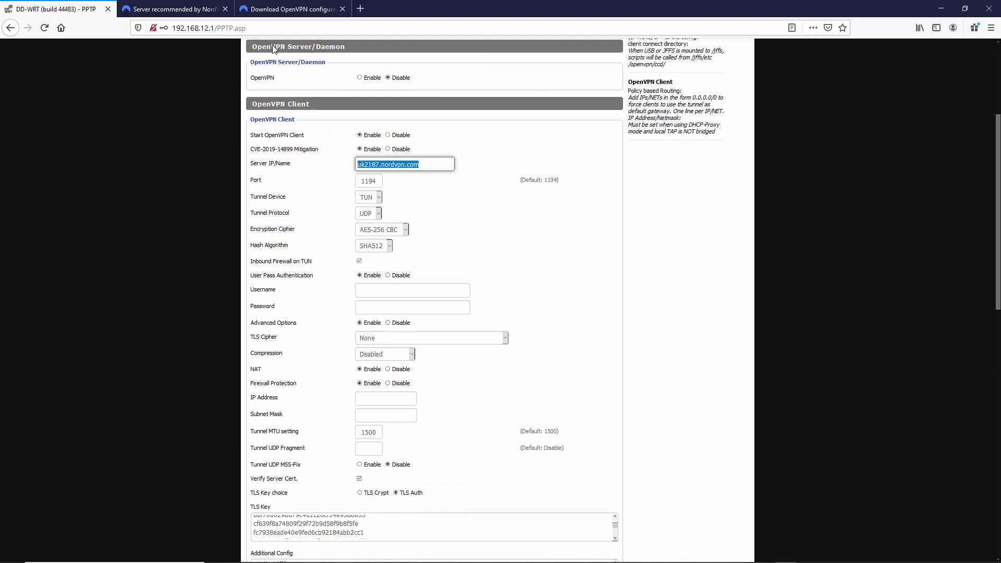
pyautogui.click(189, 13)
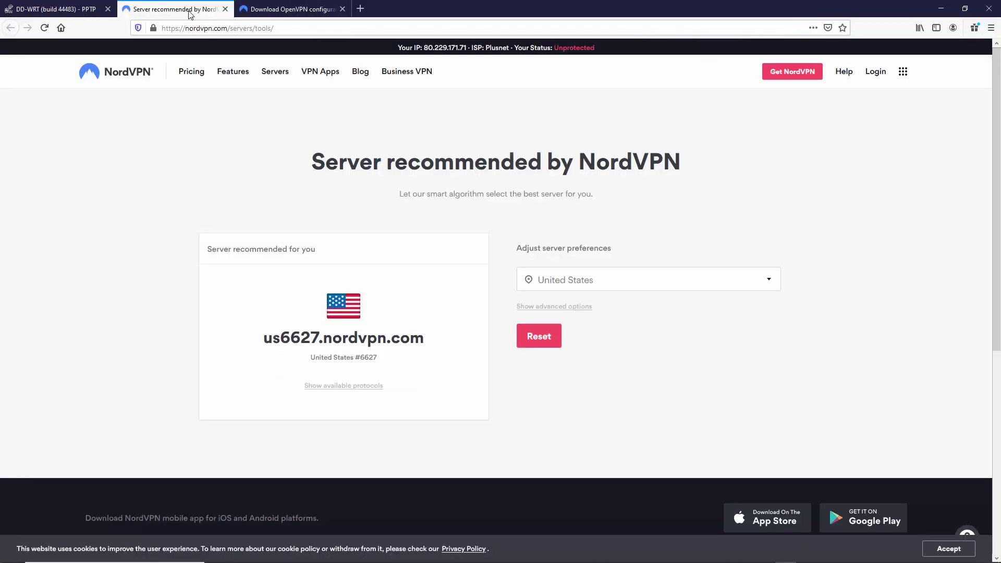
pyautogui.click(630, 287)
pyautogui.scroll(-5, 675, 367)
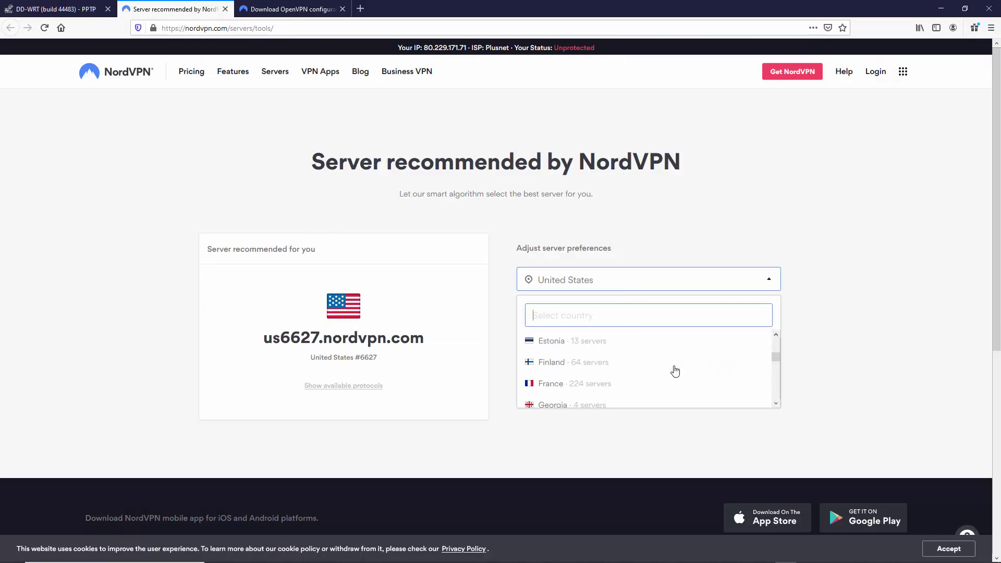
pyautogui.click(551, 385)
pyautogui.moveTo(269, 338); pyautogui.dragTo(417, 339)
pyautogui.rightClick(417, 339)
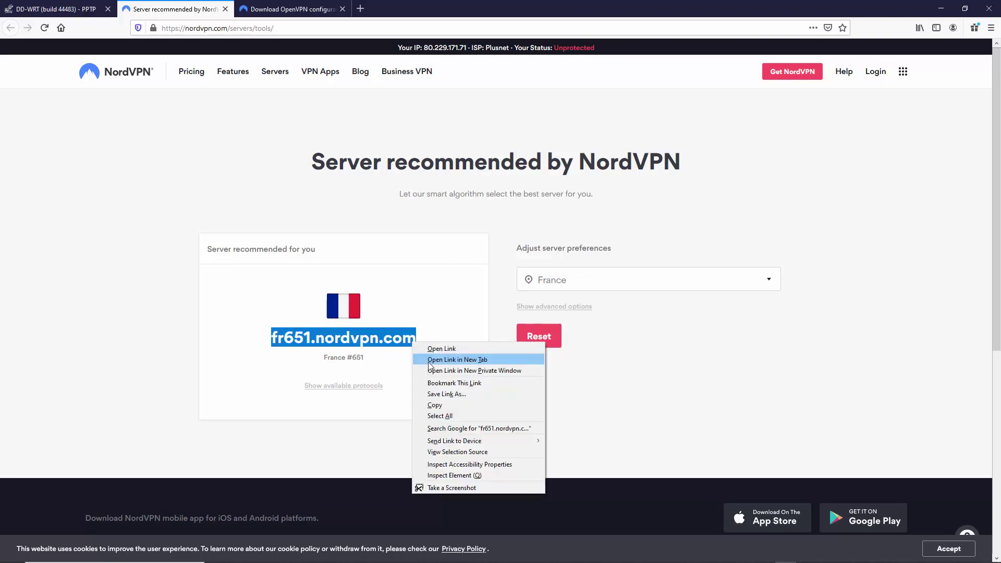
pyautogui.click(432, 405)
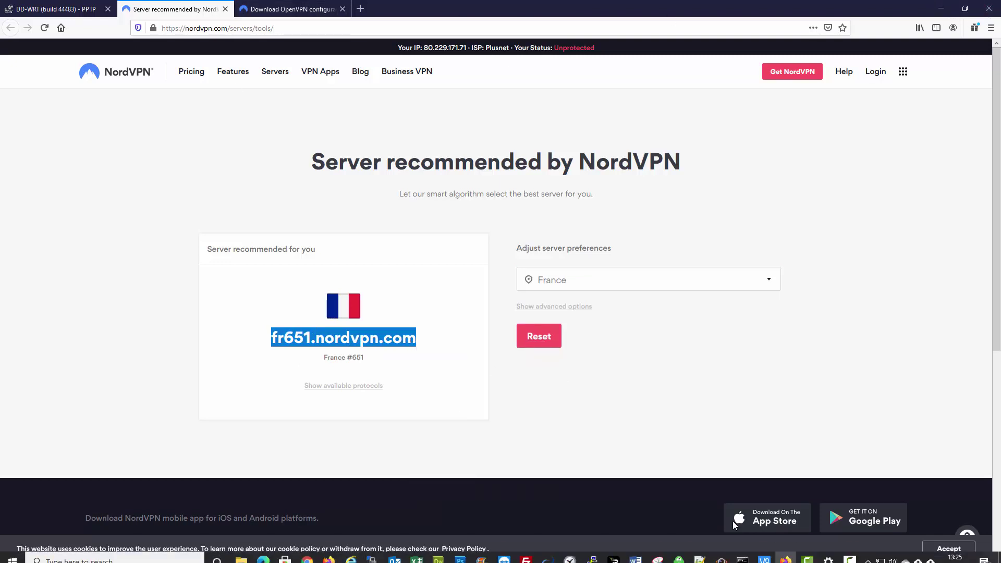
# - Paste fr651.nordvpn.com over the hostname in the router's Server IP/Name and locate the page's save and apply options
pyautogui.click(55, 13)
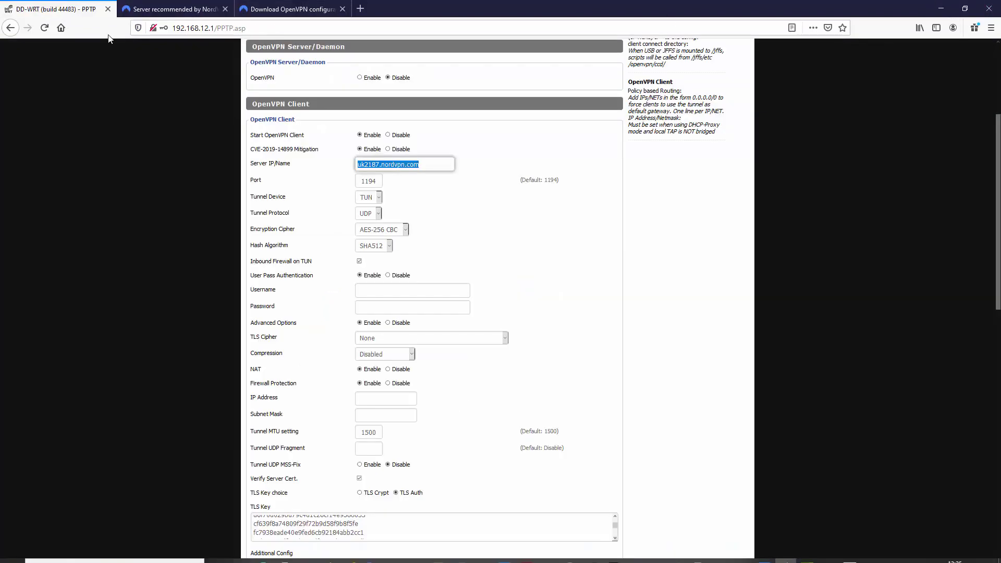
pyautogui.rightClick(380, 166)
pyautogui.click(404, 276)
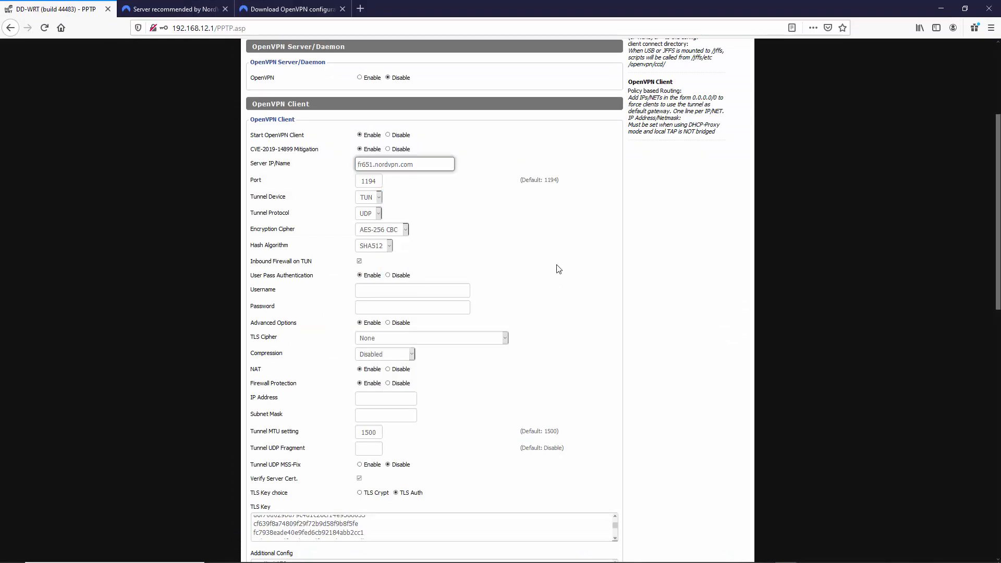
pyautogui.scroll(-7, 552, 339)
pyautogui.scroll(-5, 545, 412)
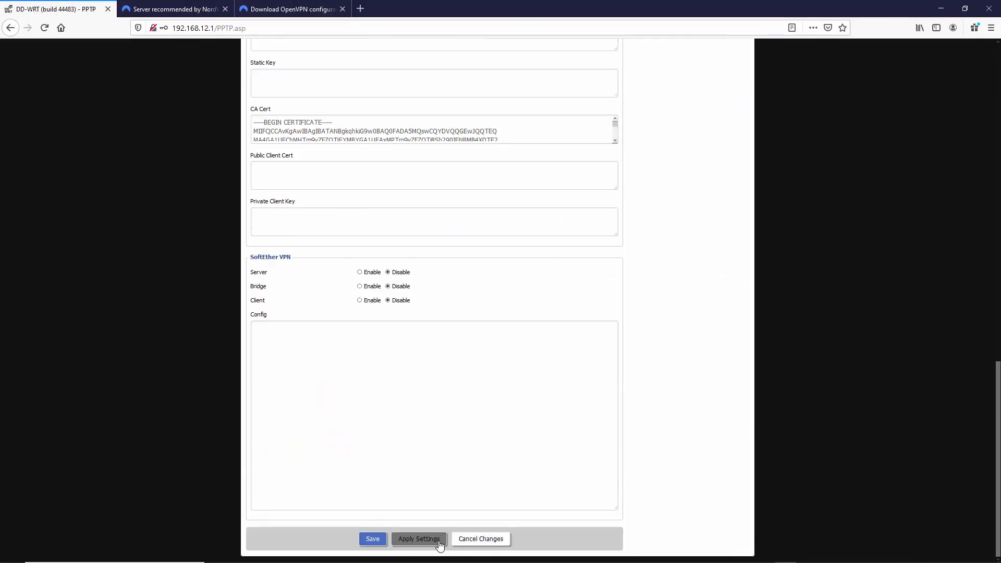
pyautogui.scroll(1, 459, 329)
# - In Notepad++, insert the word Server to make the section headings "Nordvpn Single Server Address" and "Nordvpn Multiple Server list"
pyautogui.moveTo(677, 561)
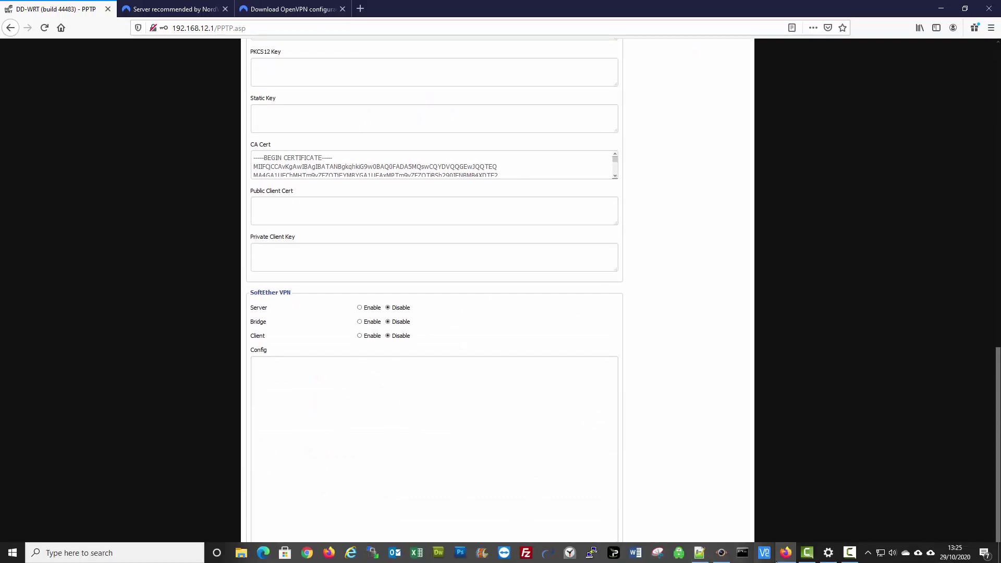
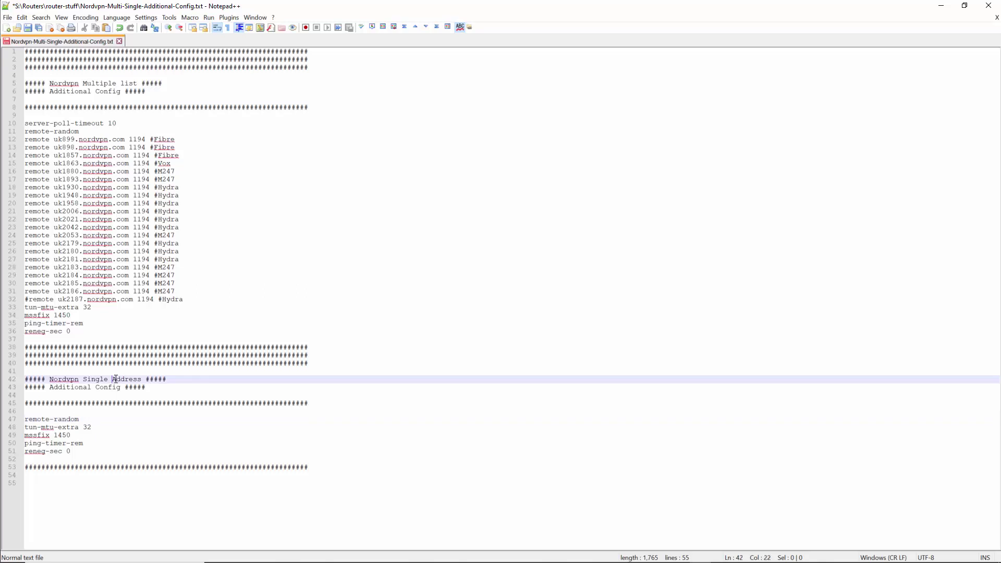
pyautogui.write('Server')
pyautogui.moveTo(26, 419); pyautogui.dragTo(84, 451)
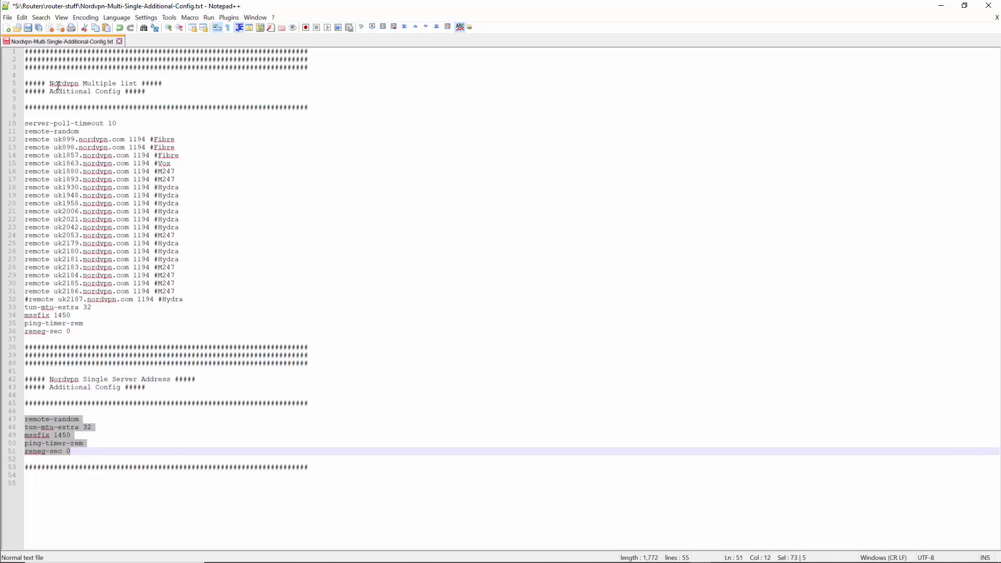
pyautogui.click(119, 83)
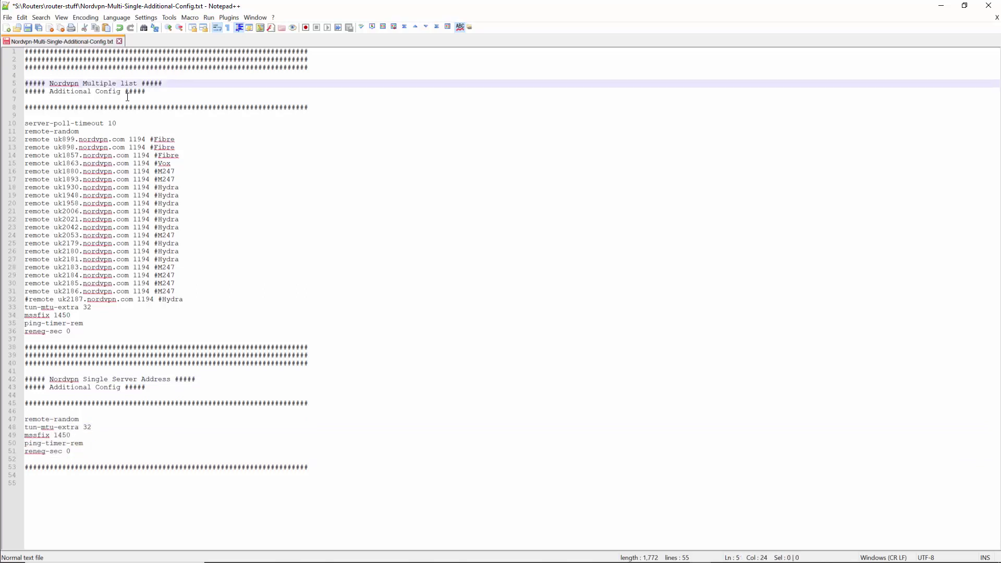
pyautogui.write('Servber')
pyautogui.press('BackSpace')
# - Examine the multiple-server block's remote keywords, port numbers and trailing comments, and the lines of the single-server block
pyautogui.moveTo(25, 123); pyautogui.dragTo(91, 328)
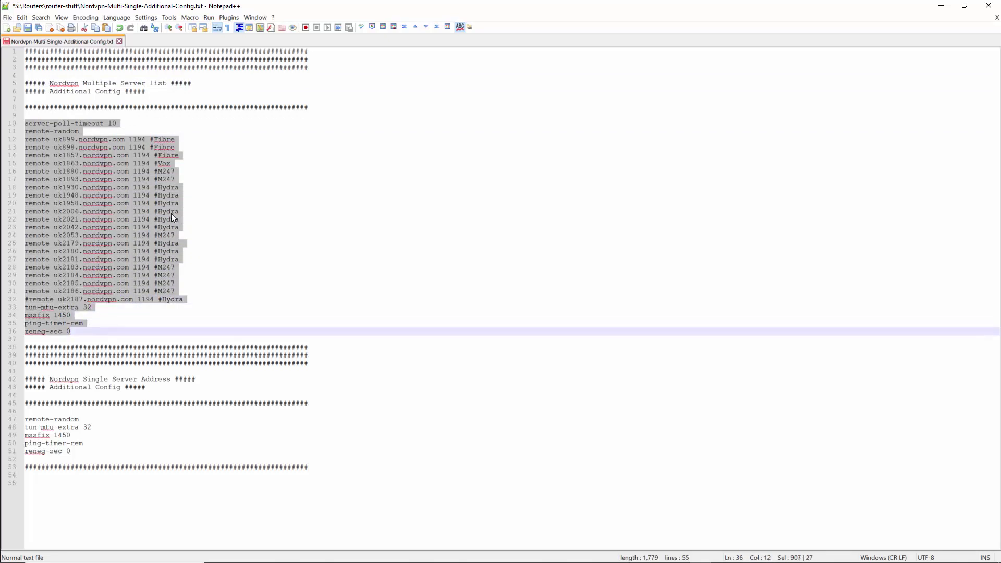
pyautogui.click(206, 183)
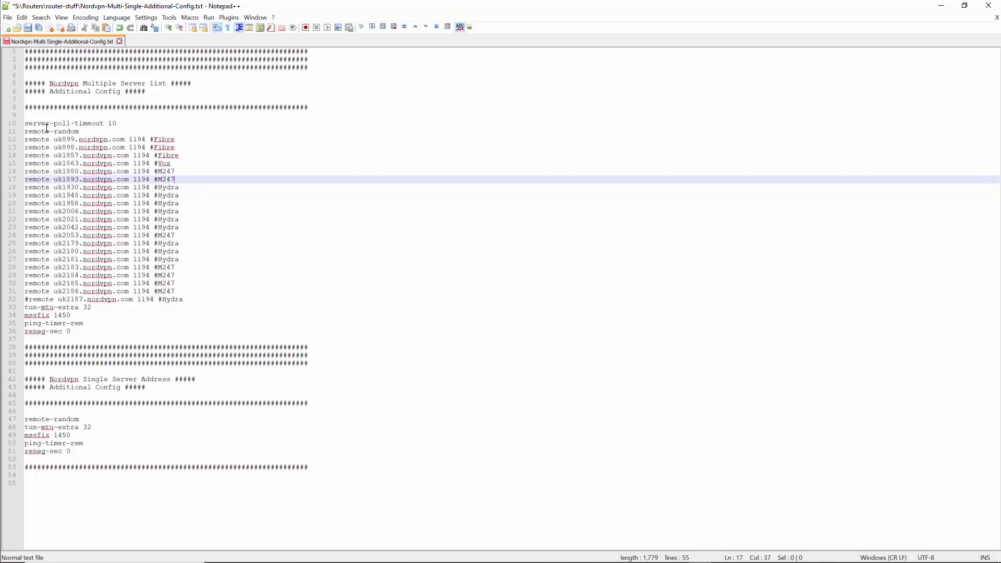
pyautogui.moveTo(25, 140); pyautogui.dragTo(49, 140)
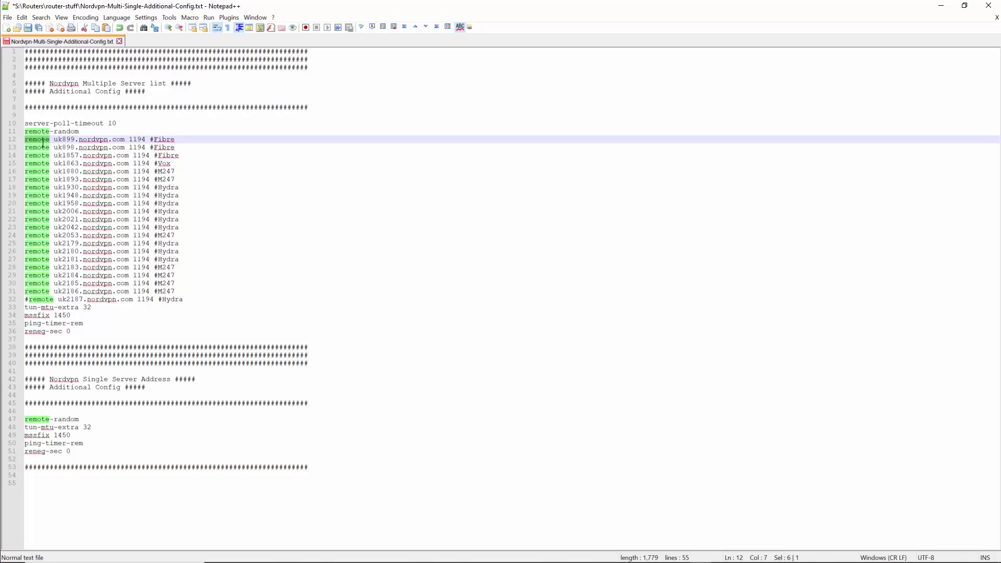
pyautogui.click(43, 146)
pyautogui.moveTo(130, 140)
pyautogui.mouseDown()
pyautogui.moveTo(145, 139)
pyautogui.moveTo(130, 140)
pyautogui.mouseUp()
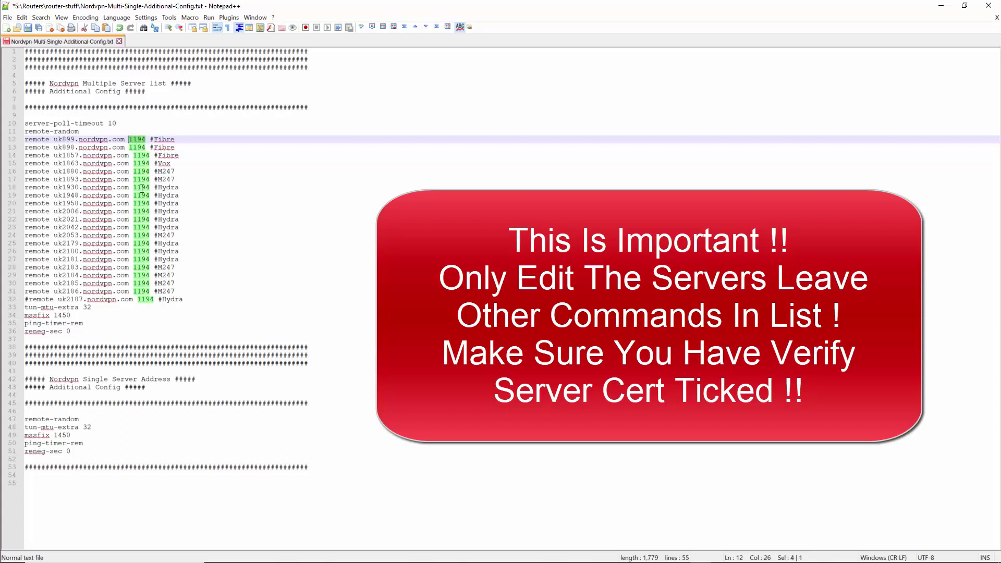
pyautogui.click(151, 140)
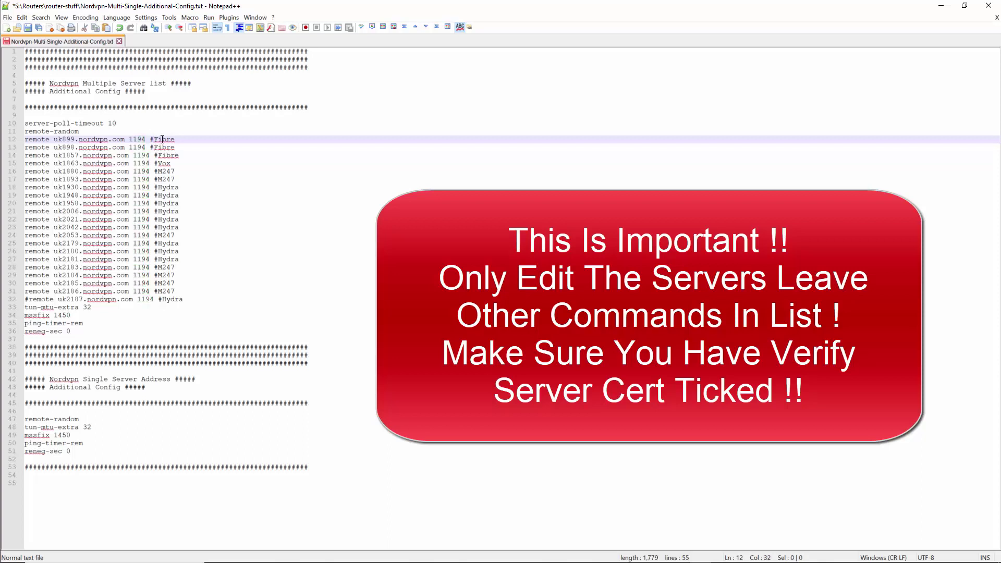
pyautogui.moveTo(151, 140)
pyautogui.mouseDown()
pyautogui.moveTo(178, 140)
pyautogui.moveTo(151, 140)
pyautogui.mouseUp()
pyautogui.click(161, 219)
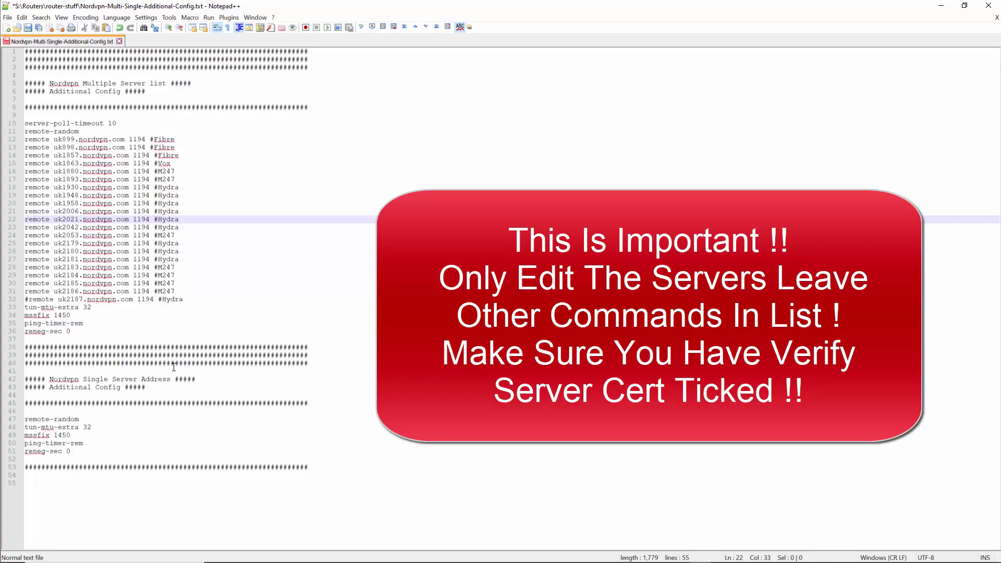
pyautogui.moveTo(25, 420); pyautogui.dragTo(79, 455)
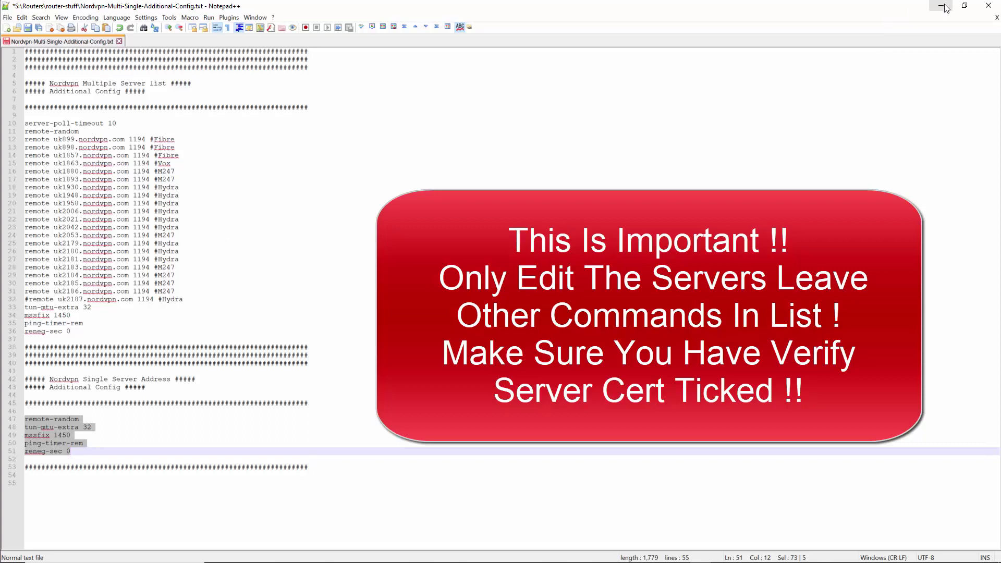
pyautogui.click(120, 427)
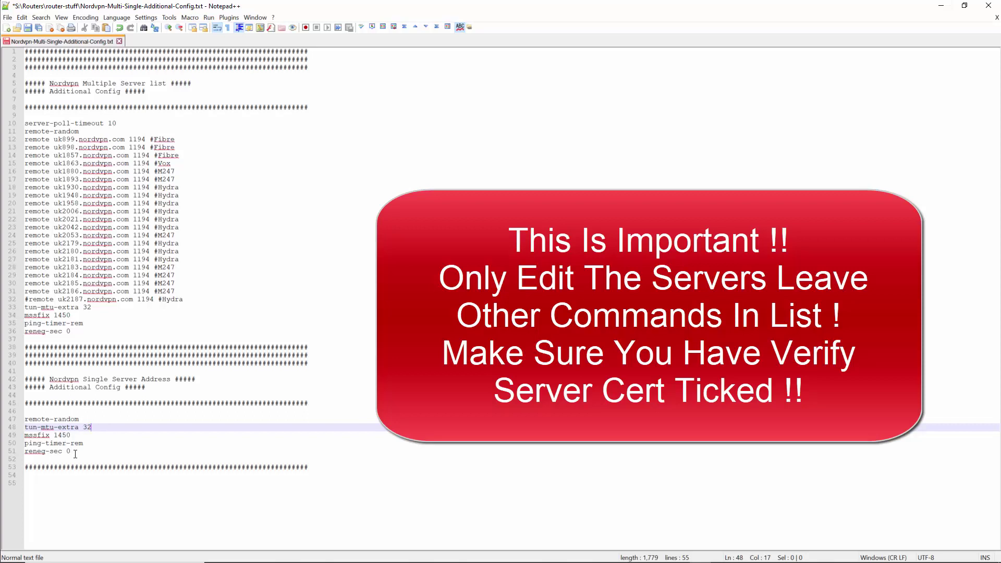
# - Return to the DD-WRT page and review the OpenVPN client settings, including Verify Server Cert., TLS Key and Additional Config
pyautogui.click(941, 6)
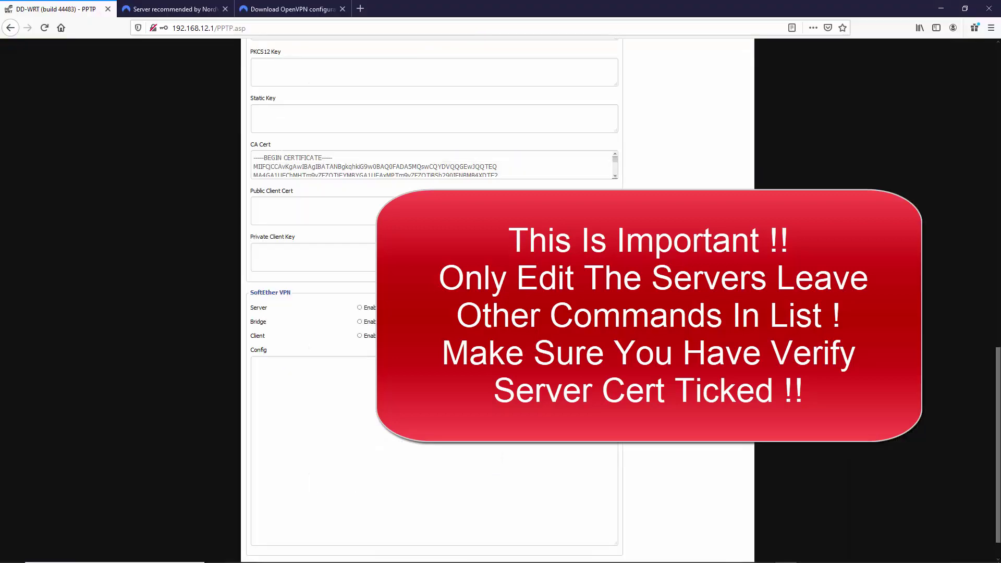
pyautogui.scroll(8, 335, 264)
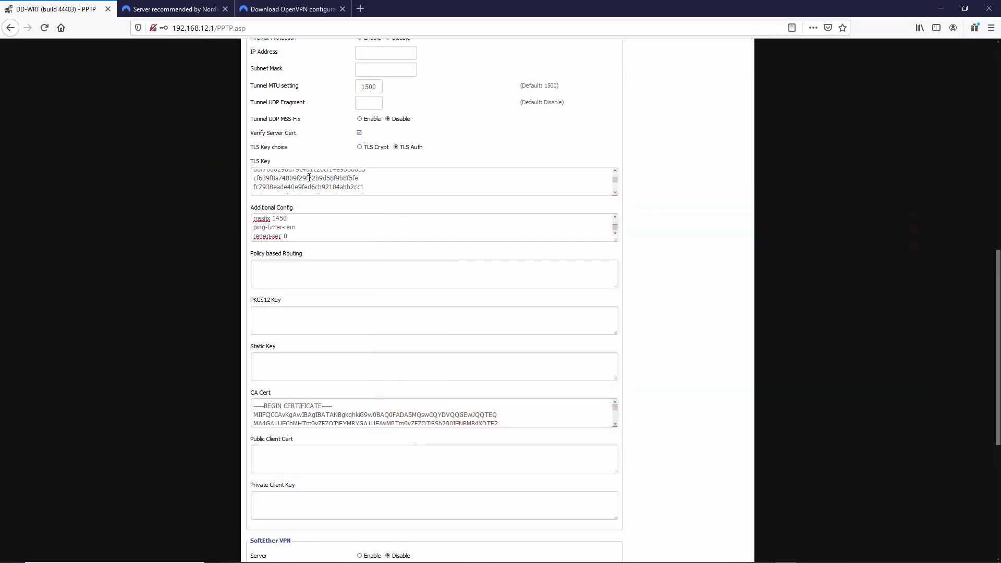
pyautogui.scroll(-5, 375, 431)
pyautogui.scroll(4, 351, 365)
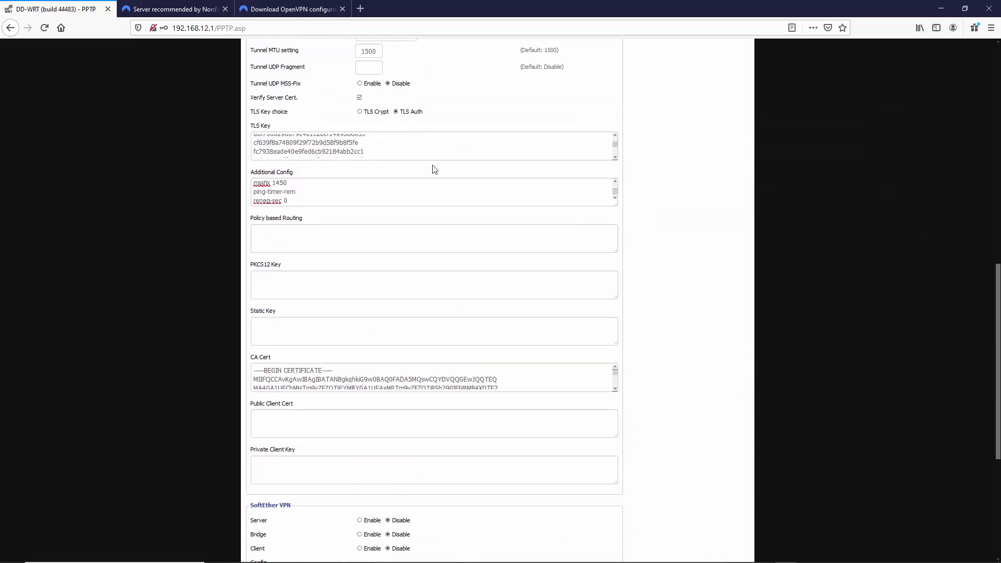
pyautogui.scroll(8, 486, 219)
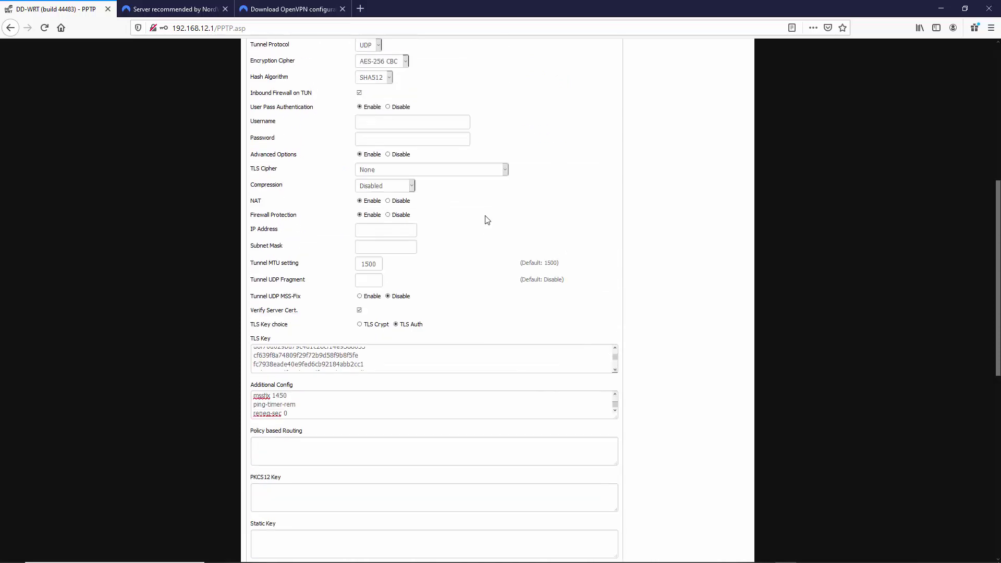
pyautogui.scroll(1, 486, 218)
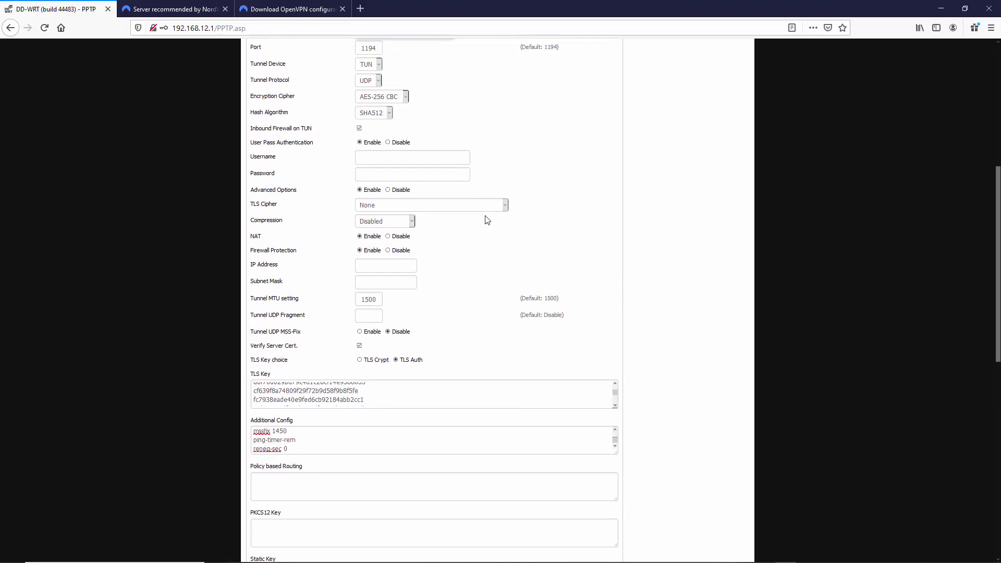